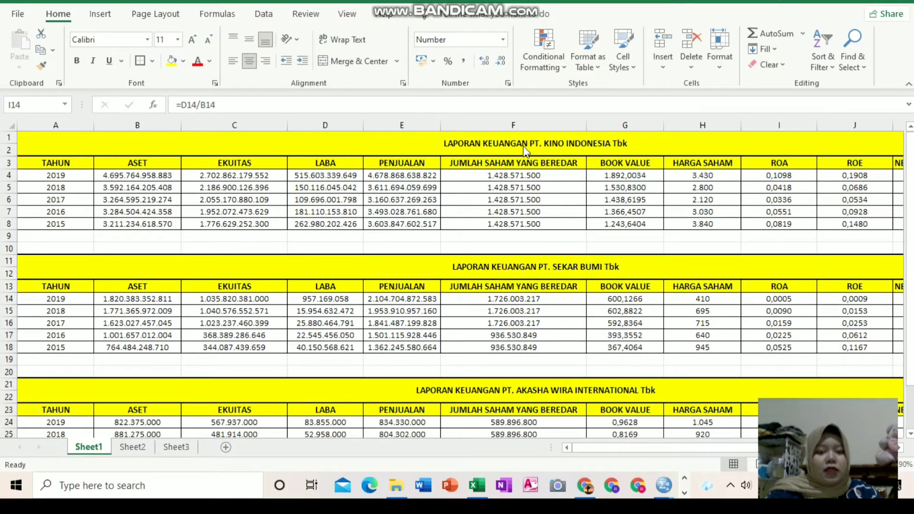
Review the report titles of Kino Indonesia, Sekar Bumi and Akasha Wira International and the TAHUN column on Sheet1
click(525, 149)
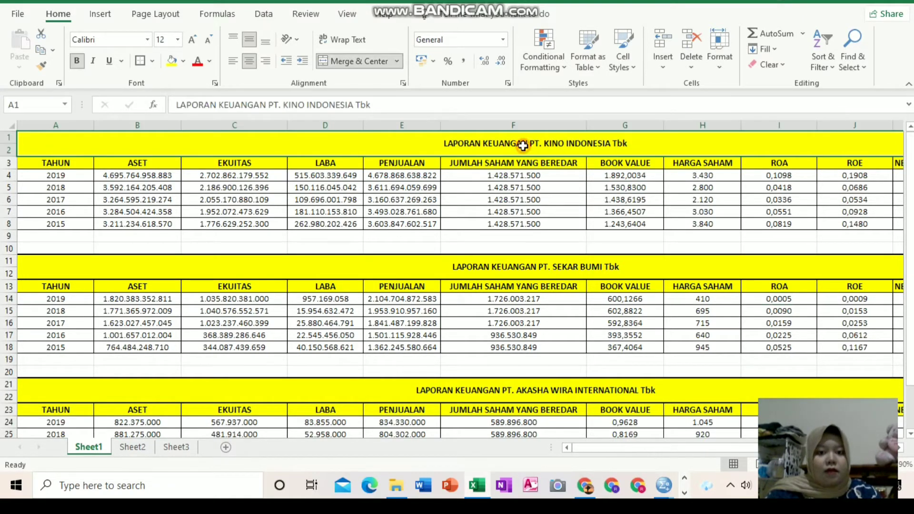
click(578, 269)
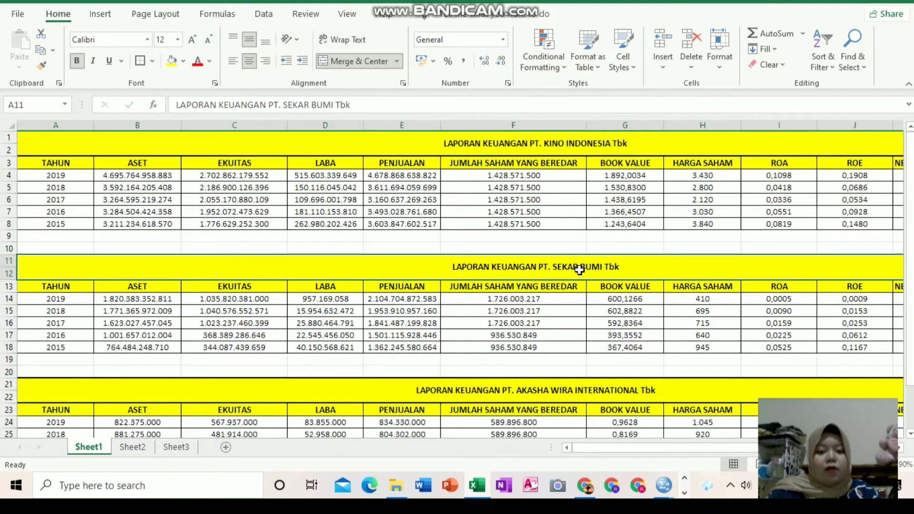
click(582, 389)
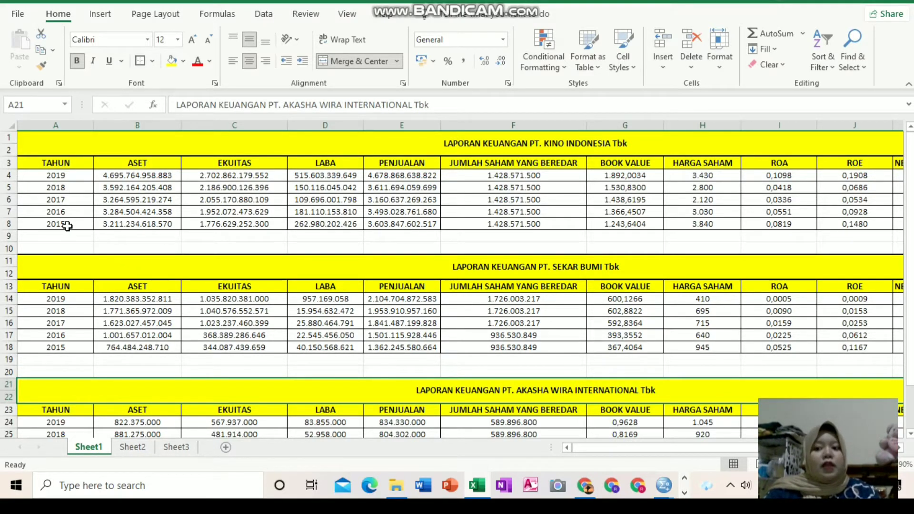
click(59, 124)
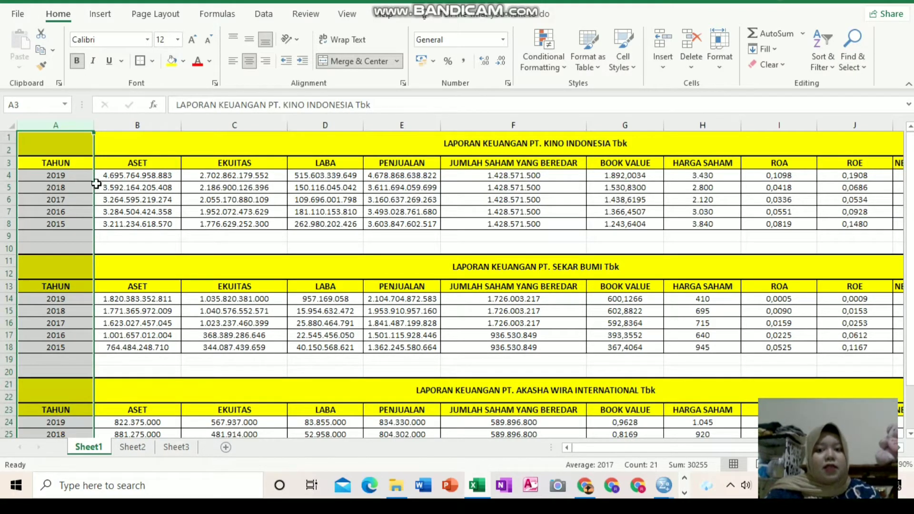
click(125, 208)
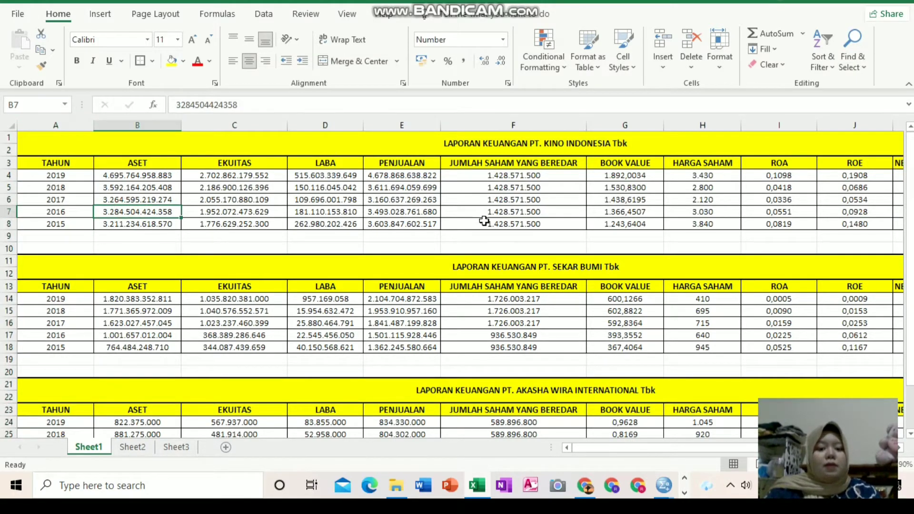
Examine the ROA, ROE, NET PROFIT MARGIN and NILAI PERUSAHAAN columns of the financial reports
drag(607, 448, 681, 447)
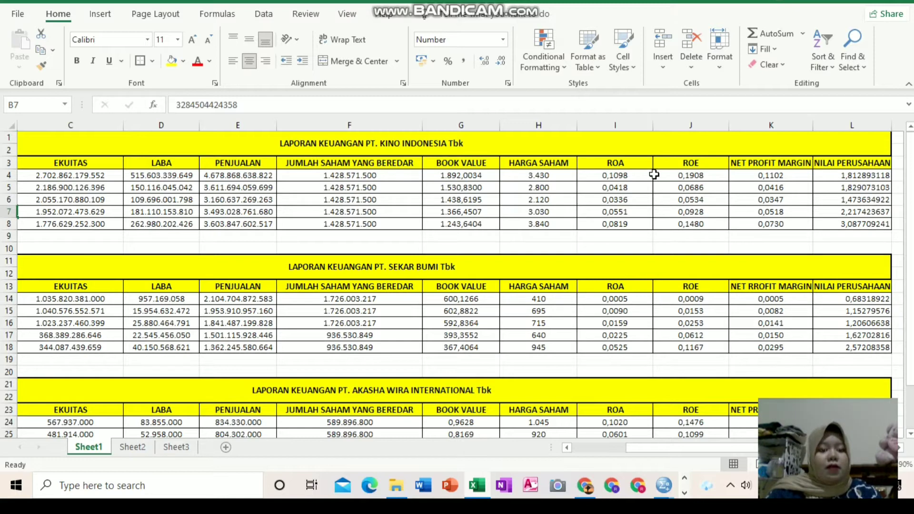
click(616, 126)
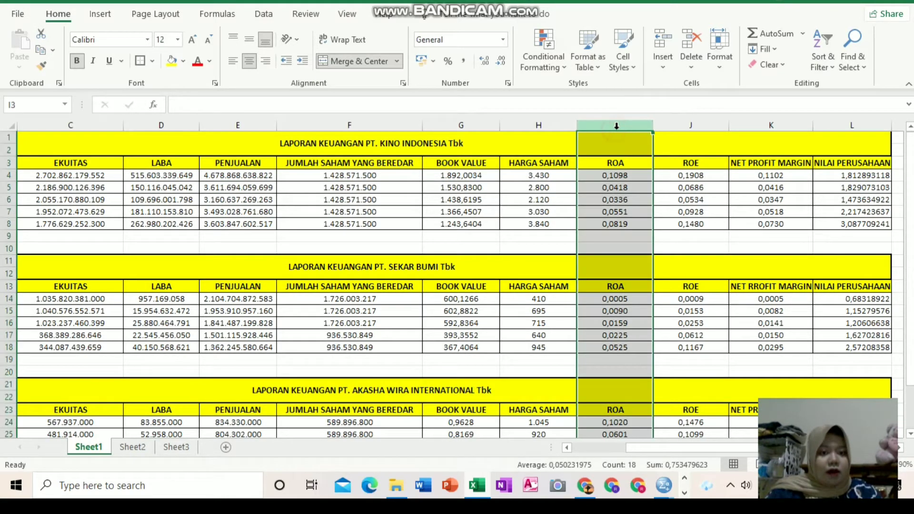
click(683, 125)
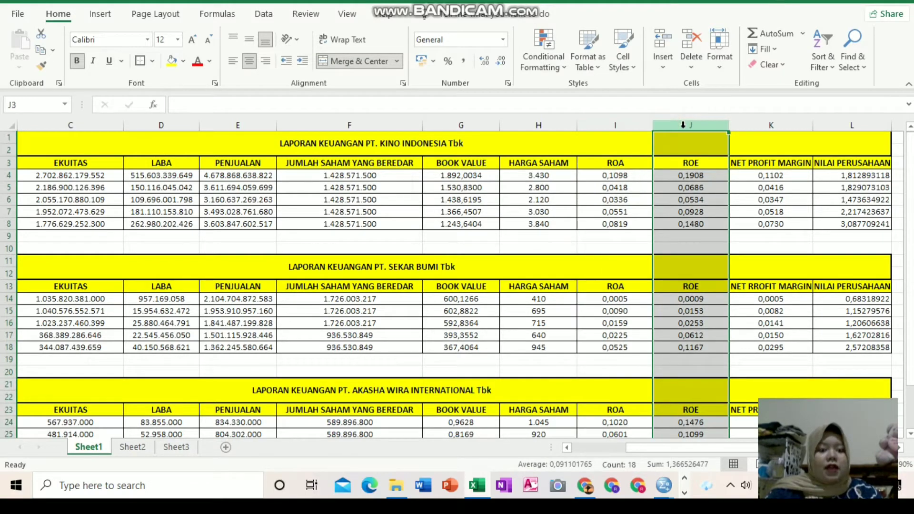
click(761, 126)
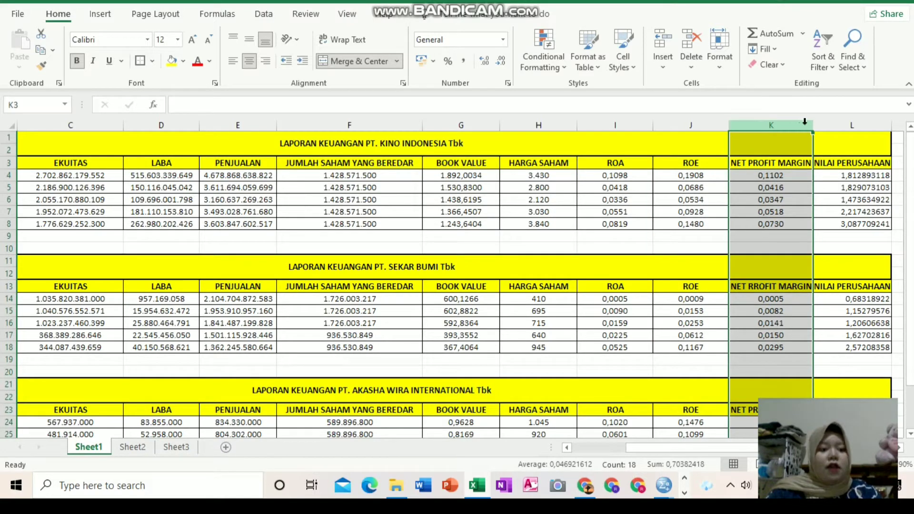
click(873, 128)
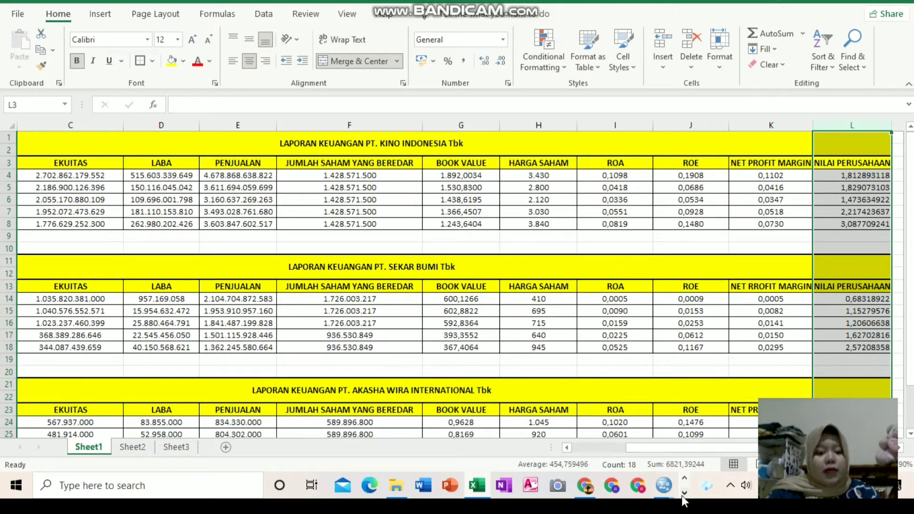
Switch to the SPSS dataset "Tabulasi Data Sekunder" and display its data table
mouse_move(663, 485)
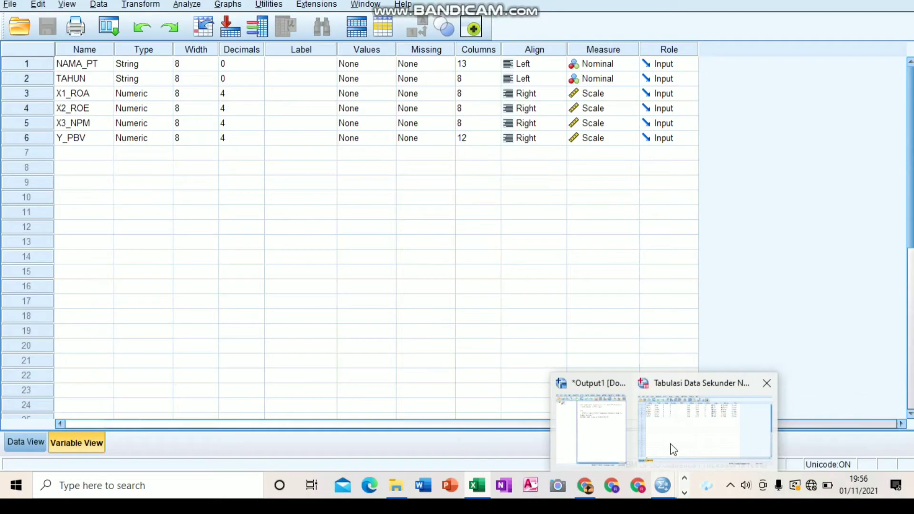
click(670, 444)
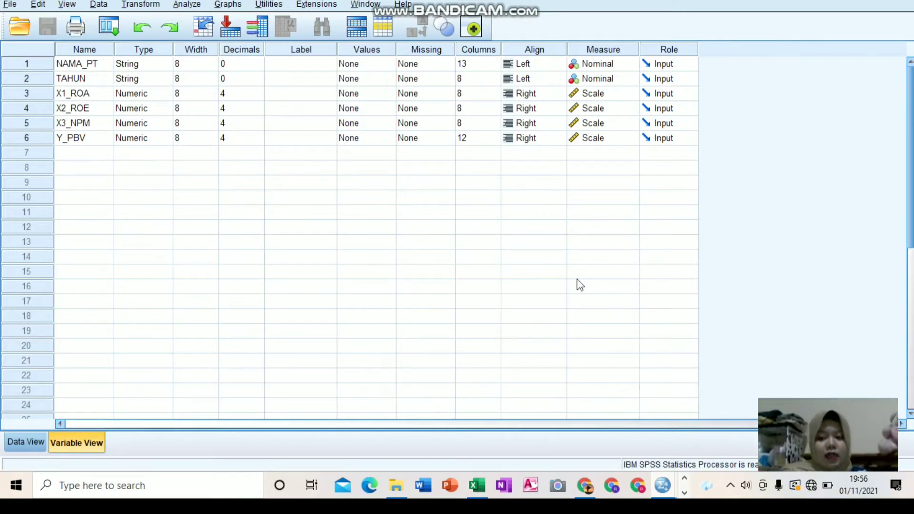
click(24, 443)
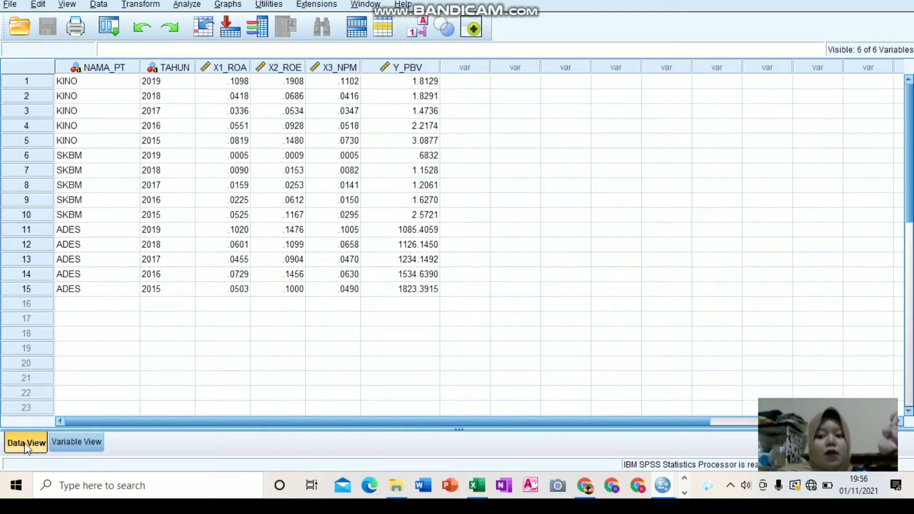
Show the variable definitions and check the type of each variable from NAMA_PT through Y_PBV
click(81, 443)
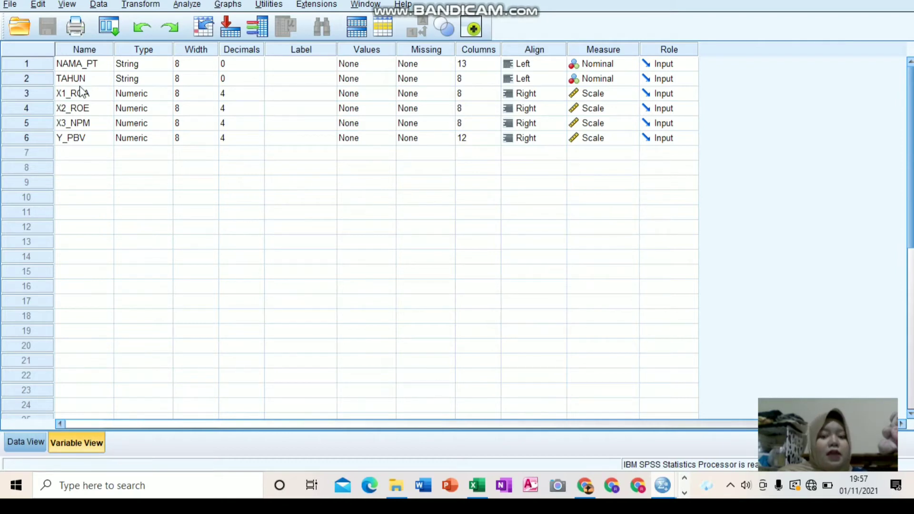
click(129, 67)
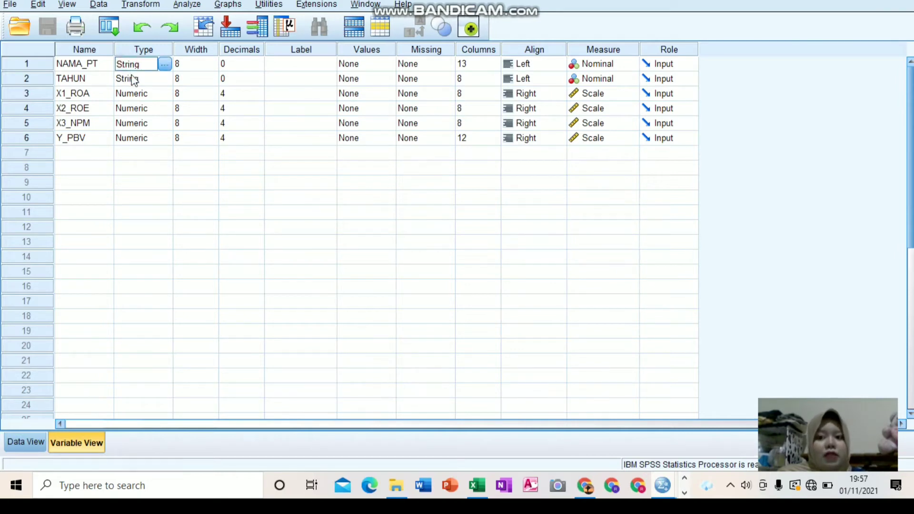
click(133, 79)
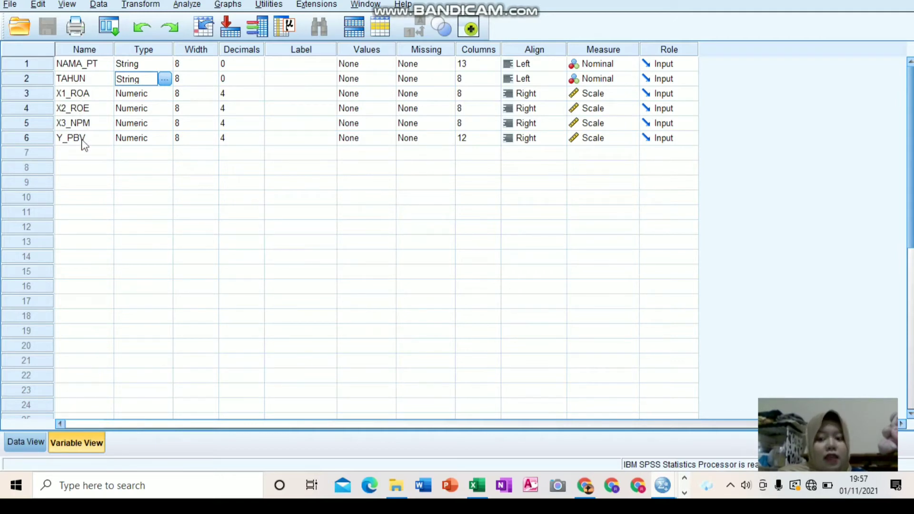
click(135, 95)
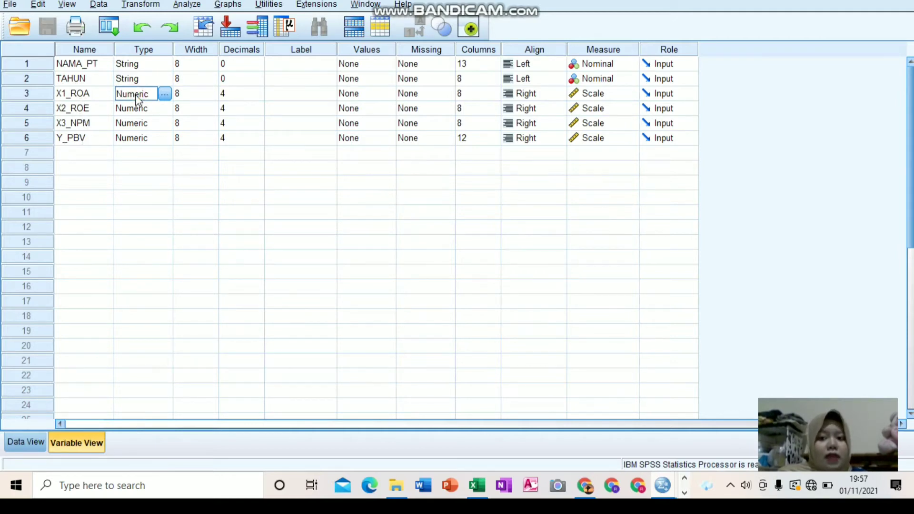
click(138, 109)
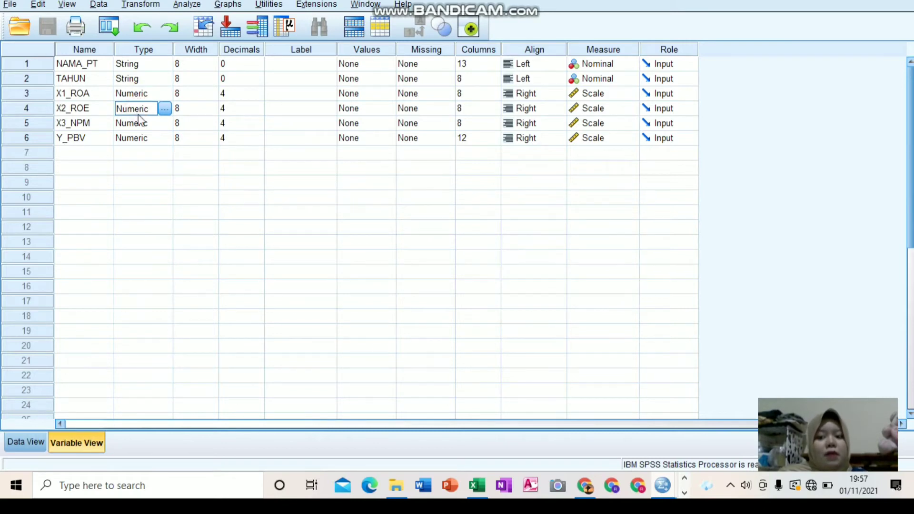
click(143, 123)
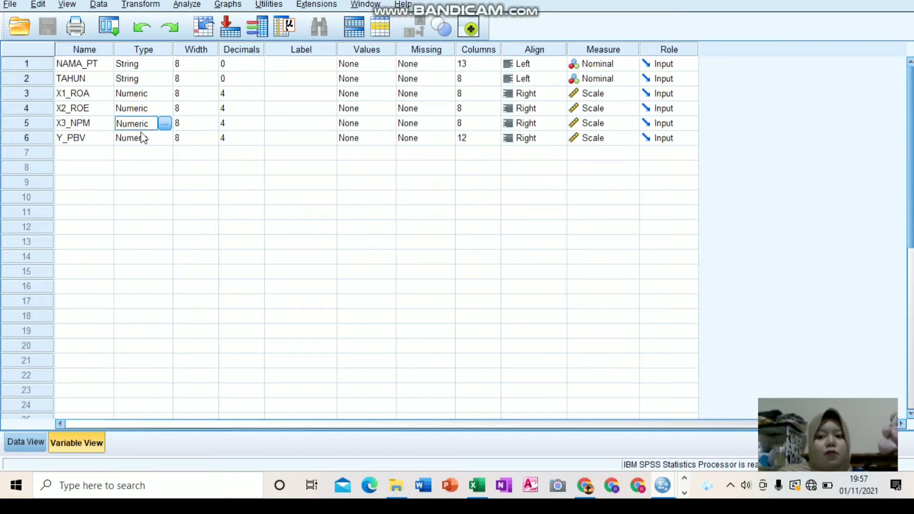
click(143, 138)
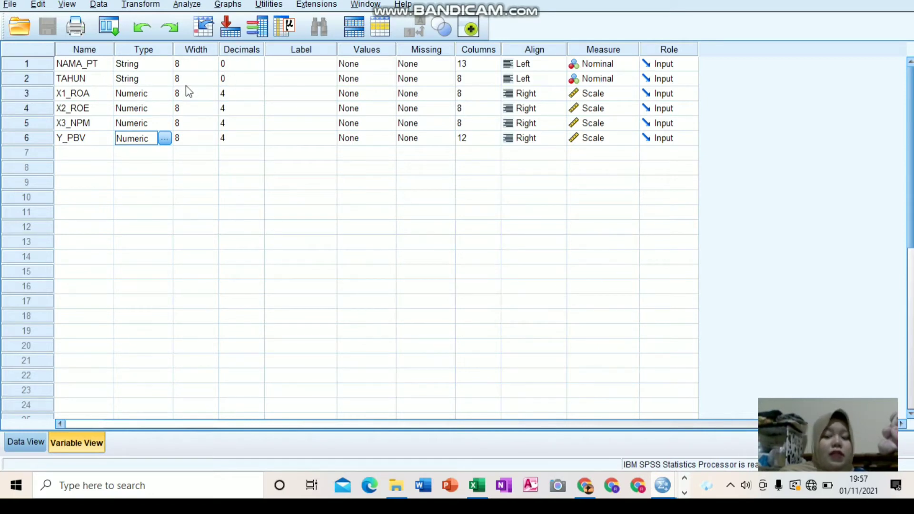
Check the decimals setting of the two string variables and the four numeric variables
click(232, 67)
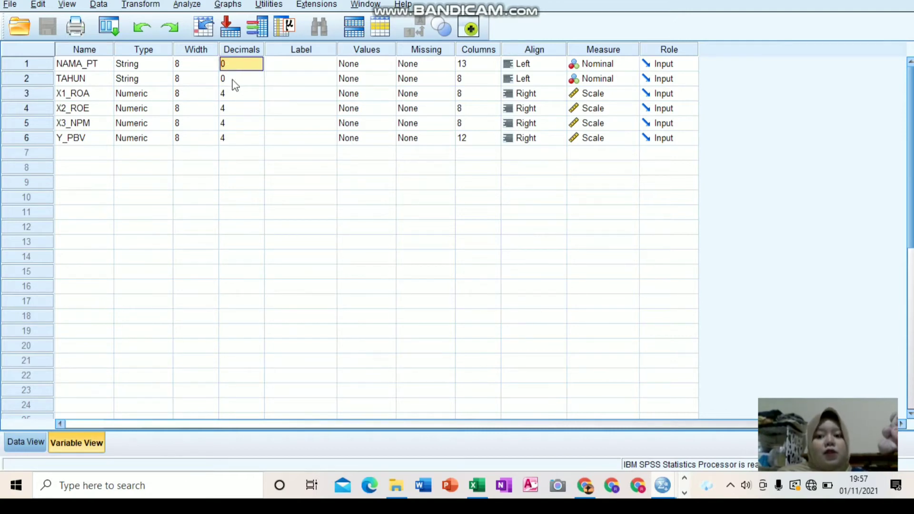
click(233, 83)
click(230, 61)
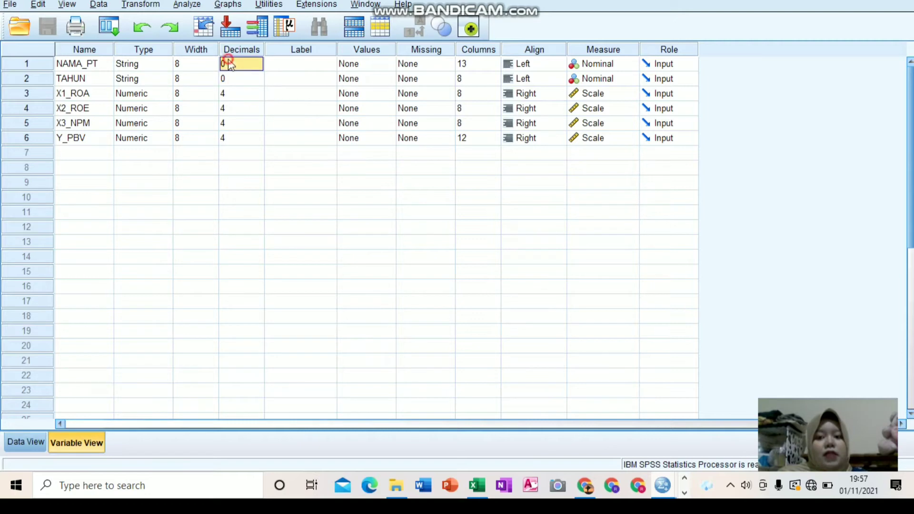
click(232, 83)
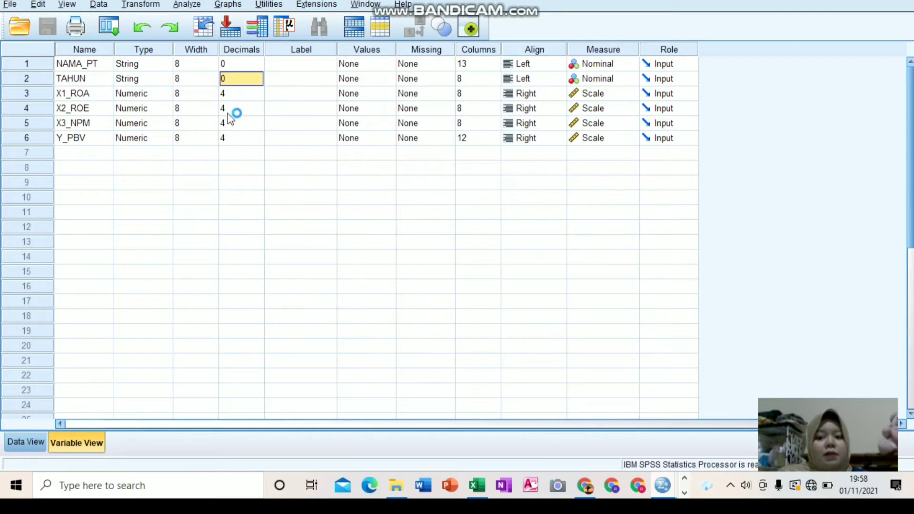
double_click(223, 93)
double_click(227, 109)
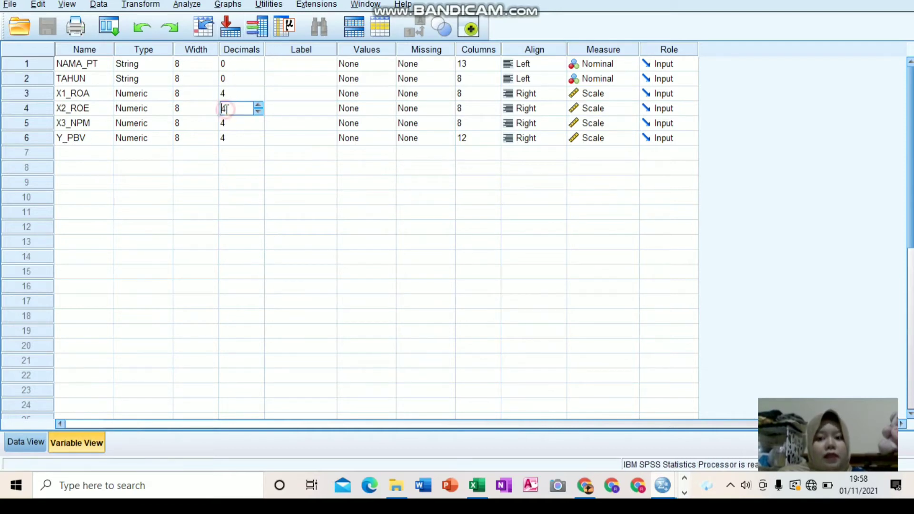
double_click(232, 124)
double_click(233, 139)
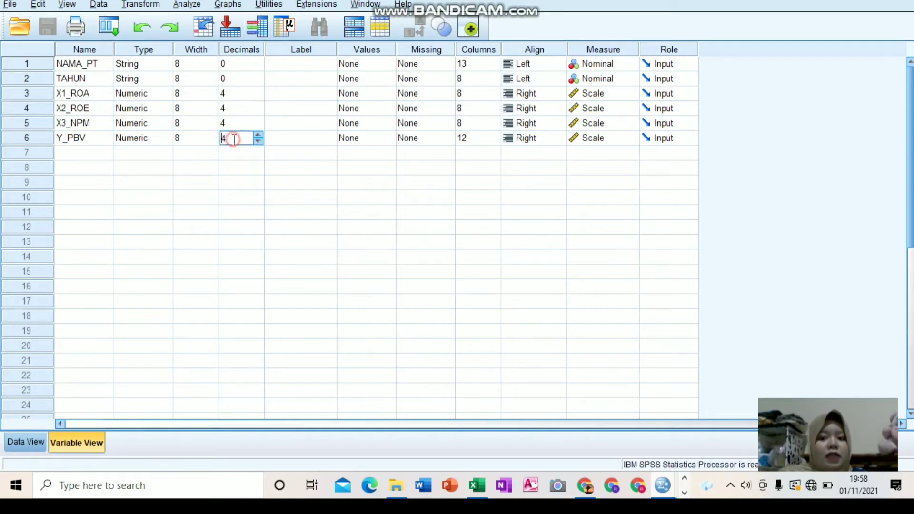
double_click(225, 93)
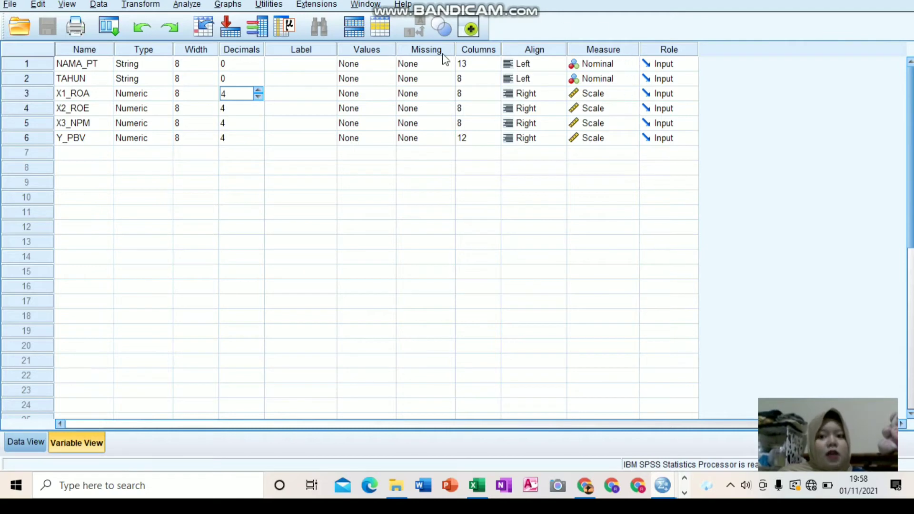
Inspect the measurement levels of the variables from NAMA_PT to Y_PBV, including the options available for NAMA_PT
click(613, 65)
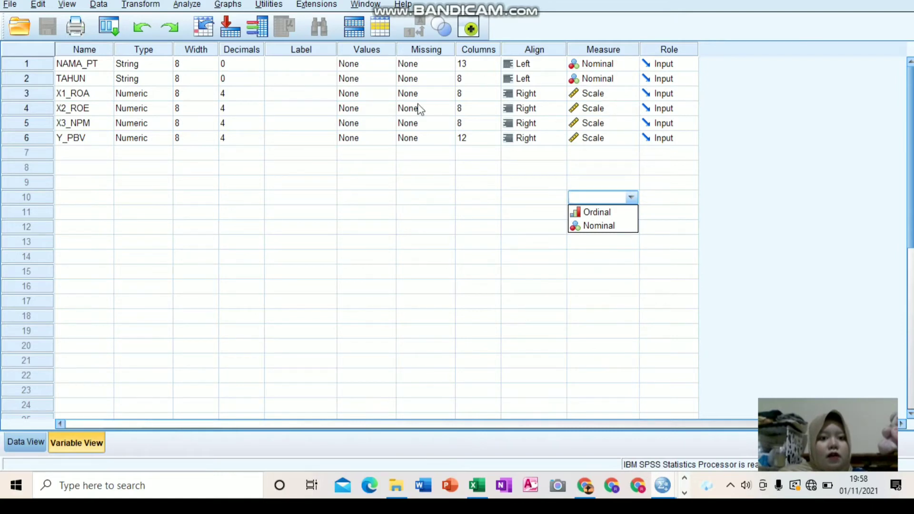
click(81, 137)
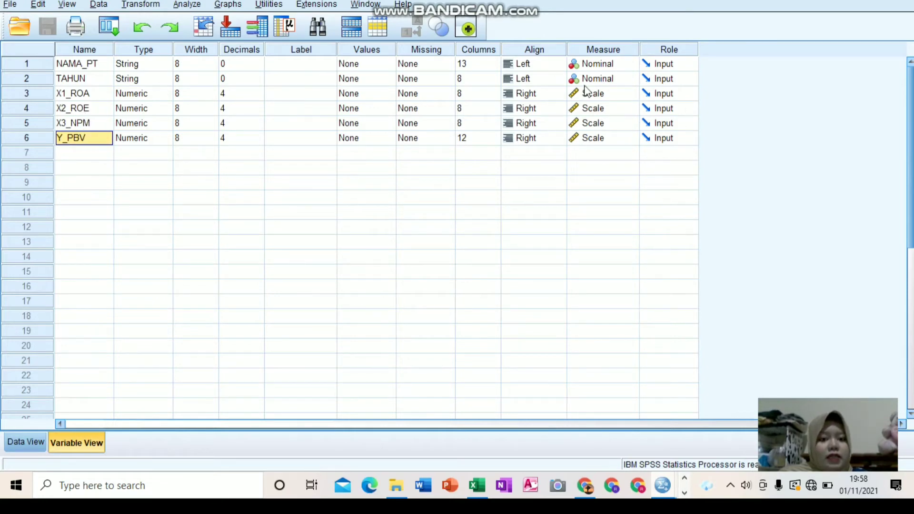
click(613, 50)
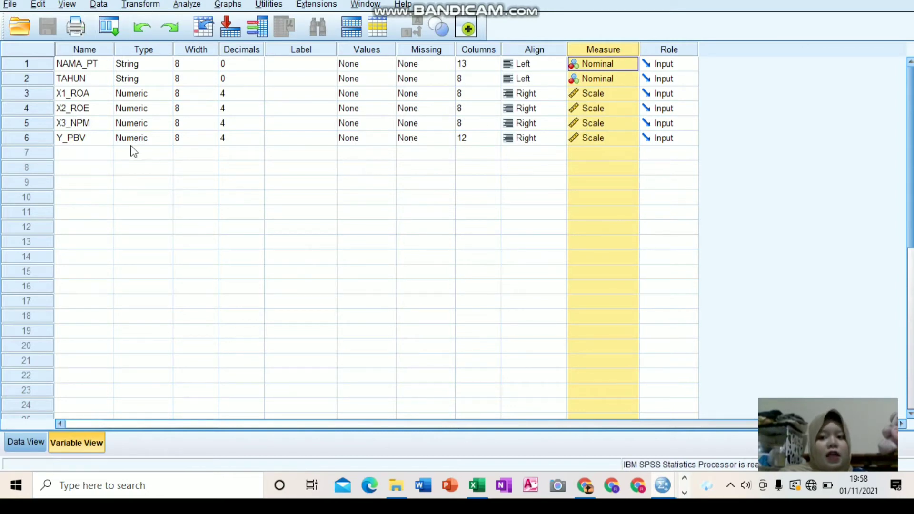
click(90, 138)
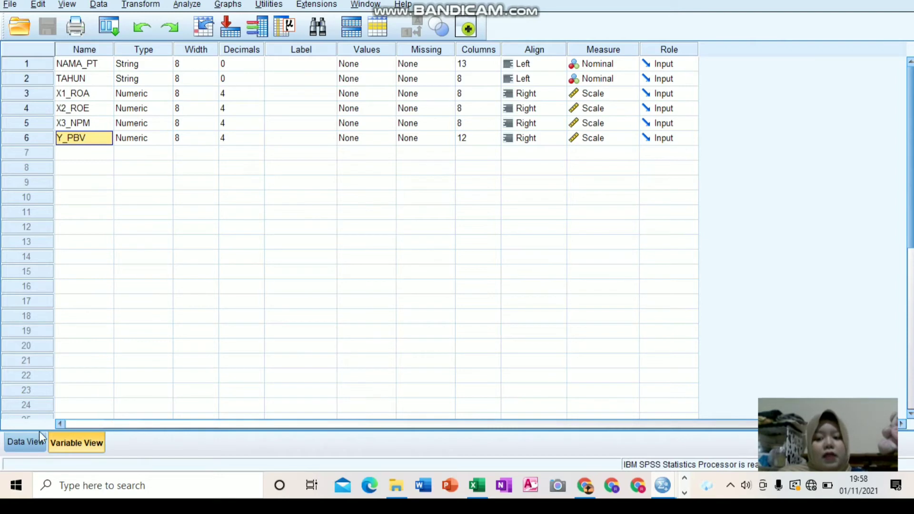
Return to the data table and review the KINO, SKBM and ADES company entries and the TAHUN column
click(22, 442)
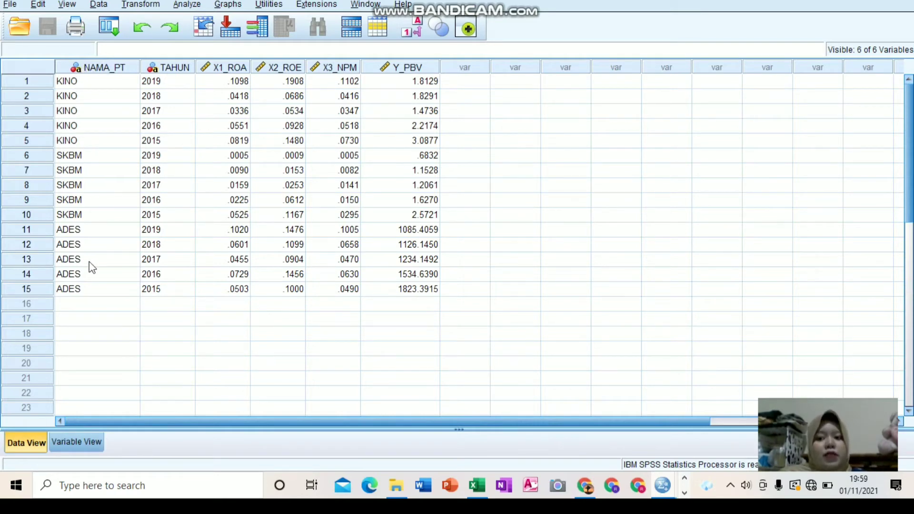
click(74, 82)
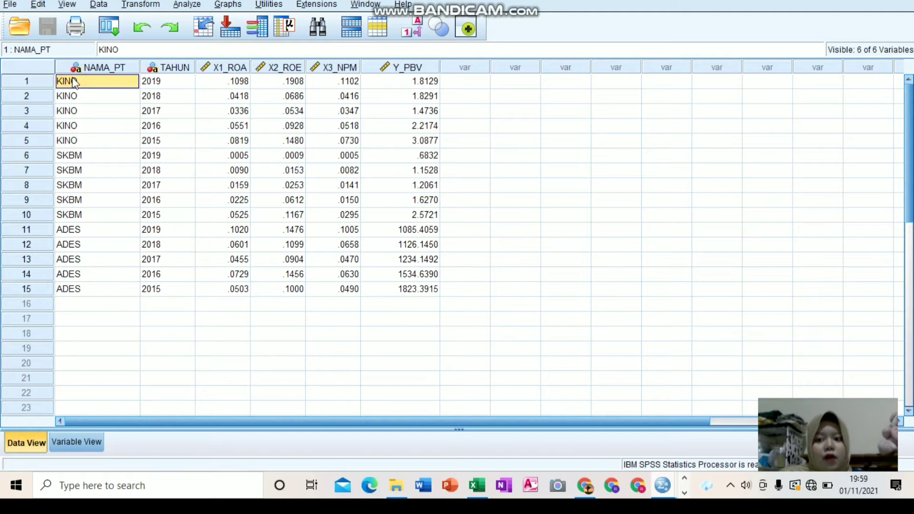
click(77, 157)
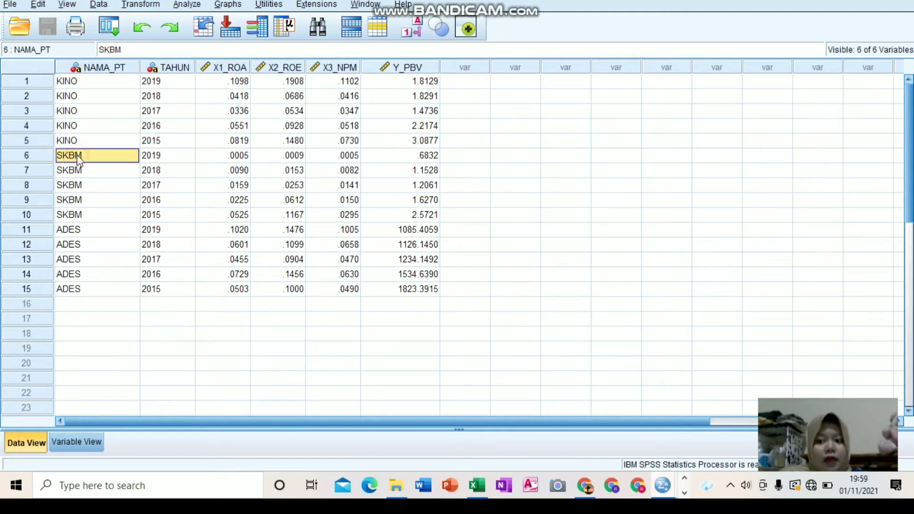
click(93, 232)
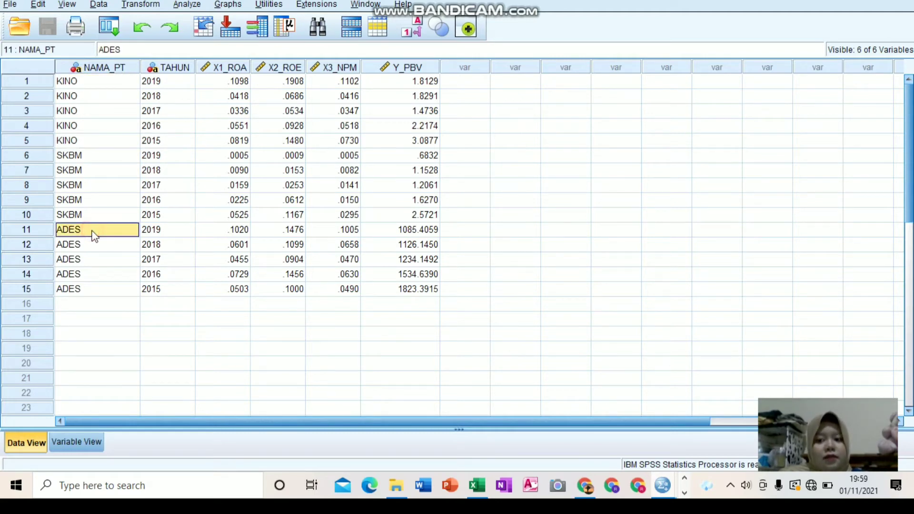
click(153, 70)
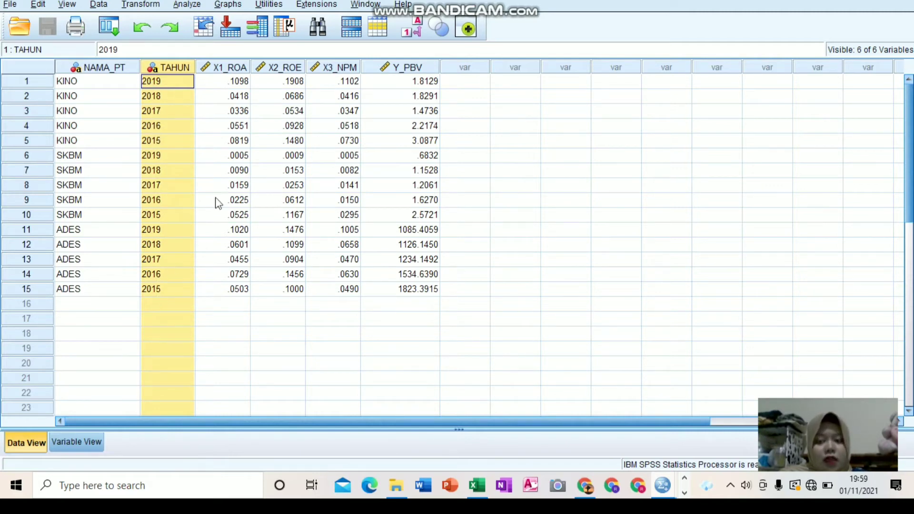
Review the X1_ROA, X2_ROE, X3_NPM and Y_PBV columns in the data table
click(219, 66)
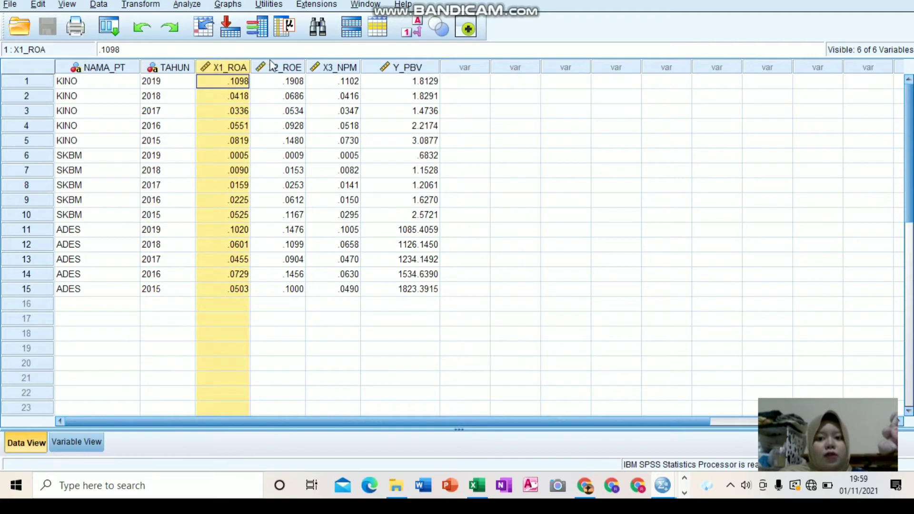
click(269, 65)
click(332, 70)
click(422, 68)
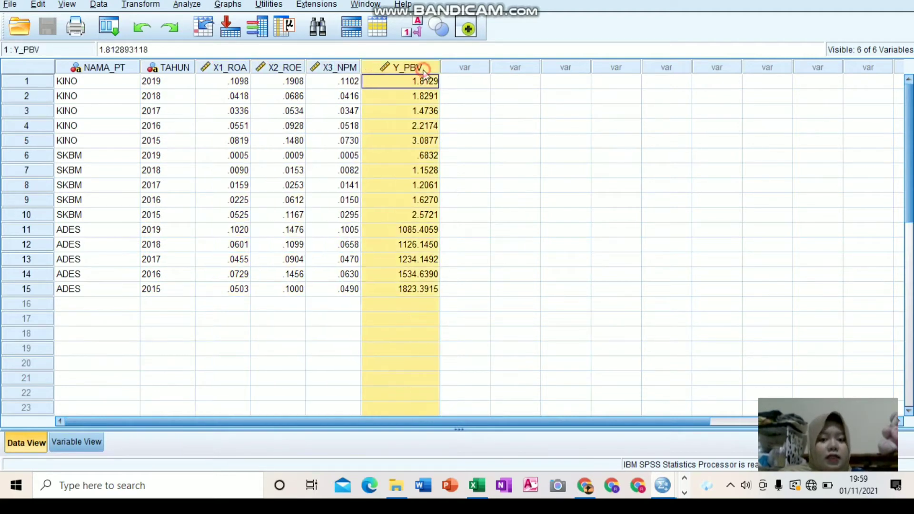
click(223, 71)
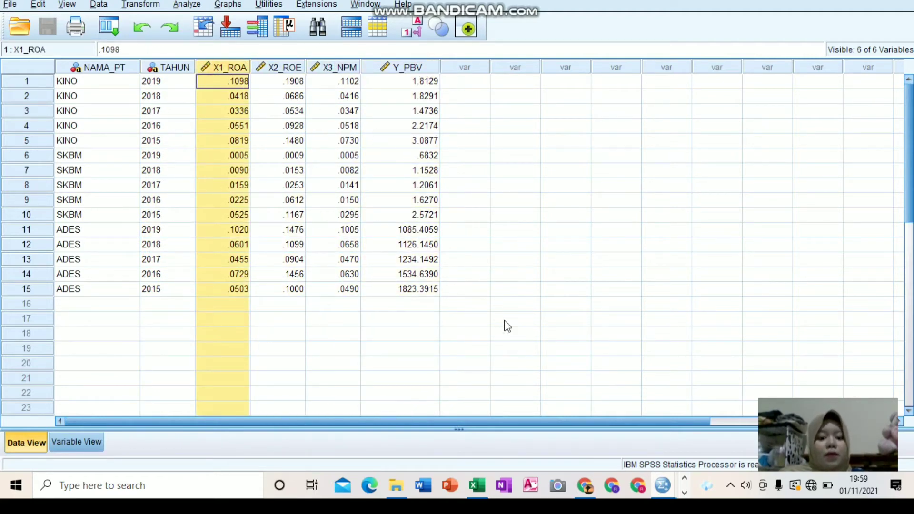
Switch to the Excel workbook, compare its ROA, ROE, NET PROFIT MARGIN and NILAI PERUSAHAAN columns, and return to the SPSS data
mouse_move(477, 498)
click(482, 443)
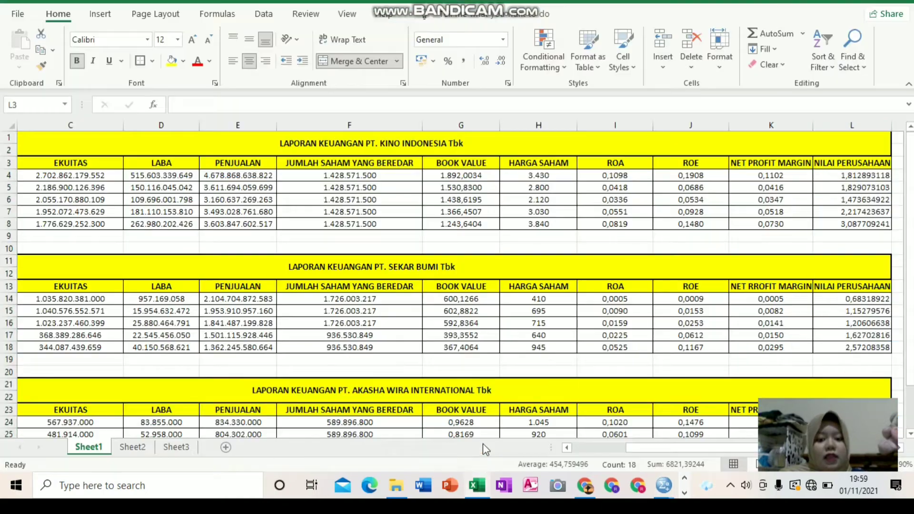
click(677, 177)
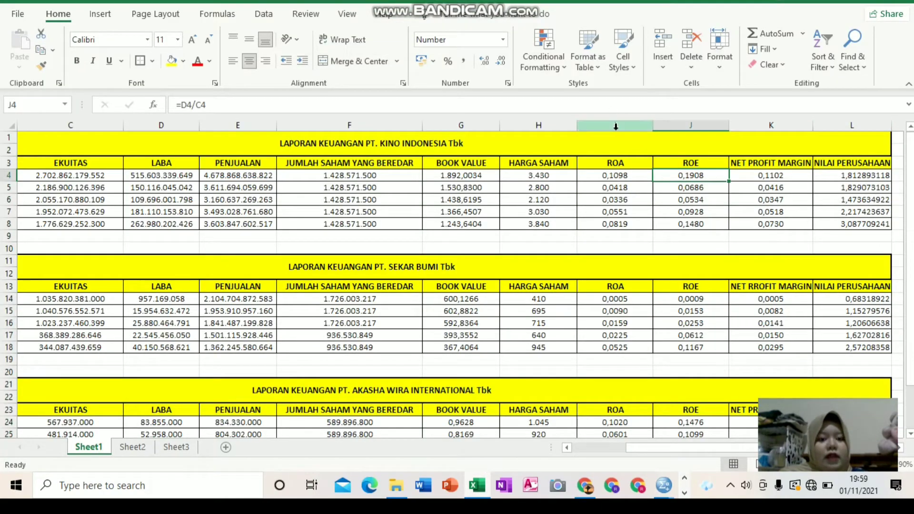
click(621, 164)
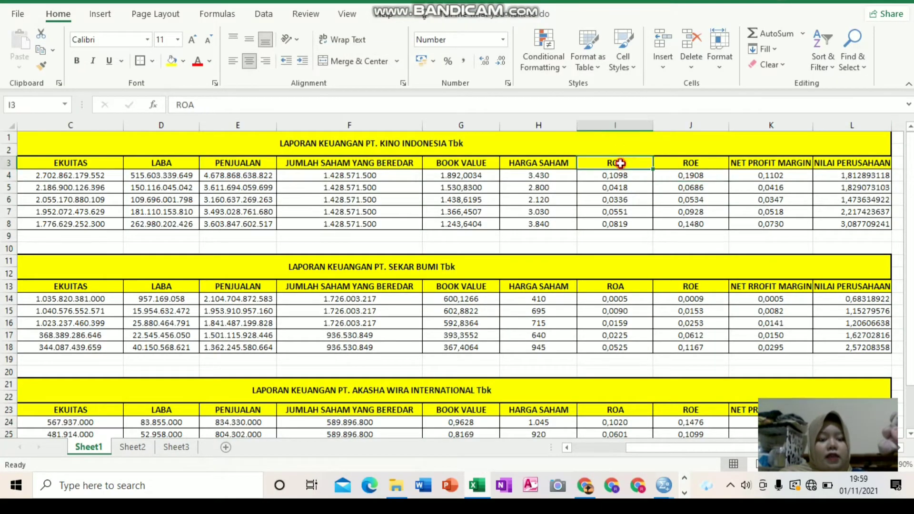
click(694, 162)
click(776, 162)
click(851, 163)
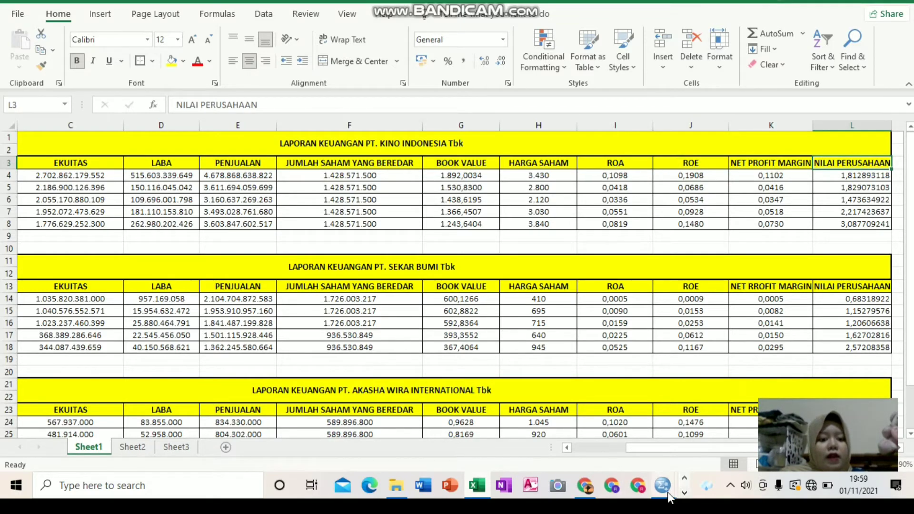
mouse_move(665, 489)
click(703, 425)
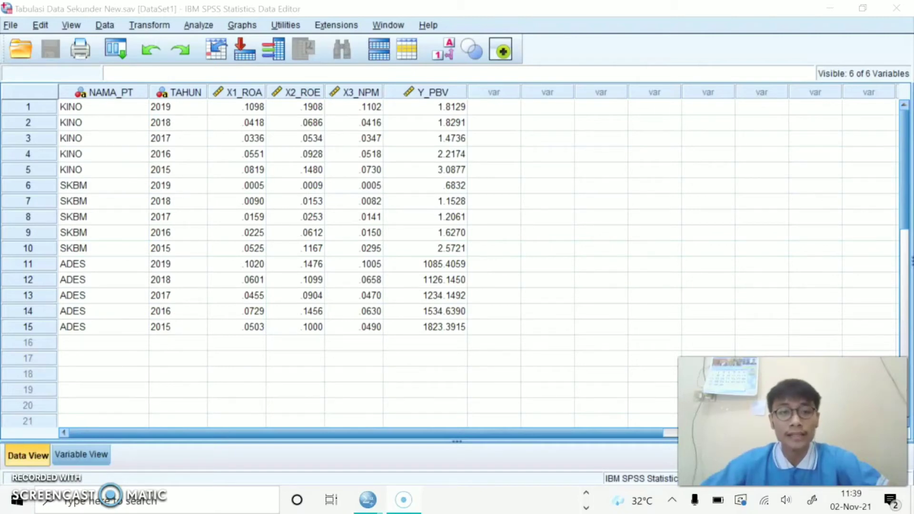
Set up a linear regression with Y_PBV as dependent and X1_ROA, X2_ROE and X3_NPM as independent variables
click(211, 30)
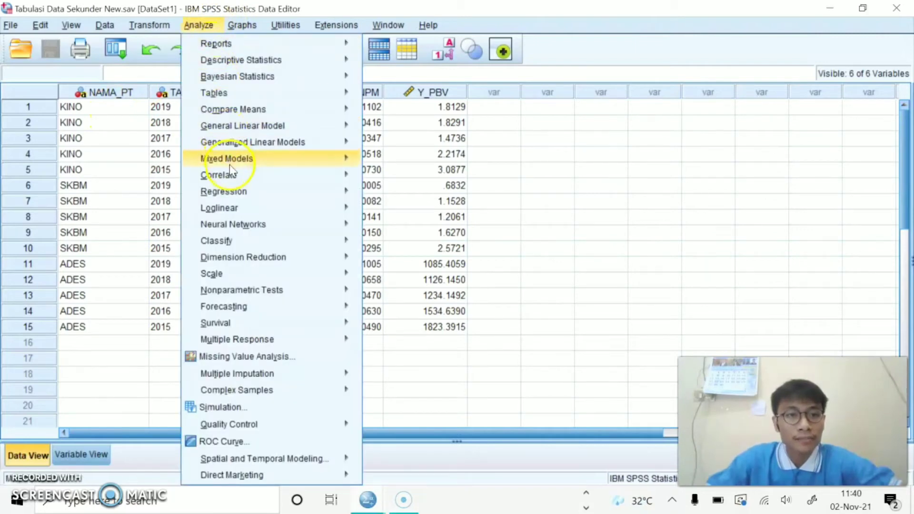
click(237, 188)
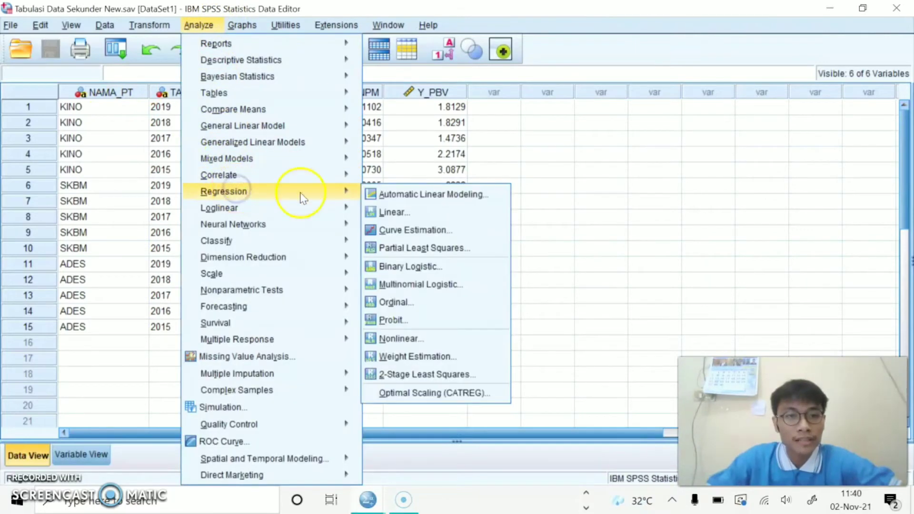
click(388, 213)
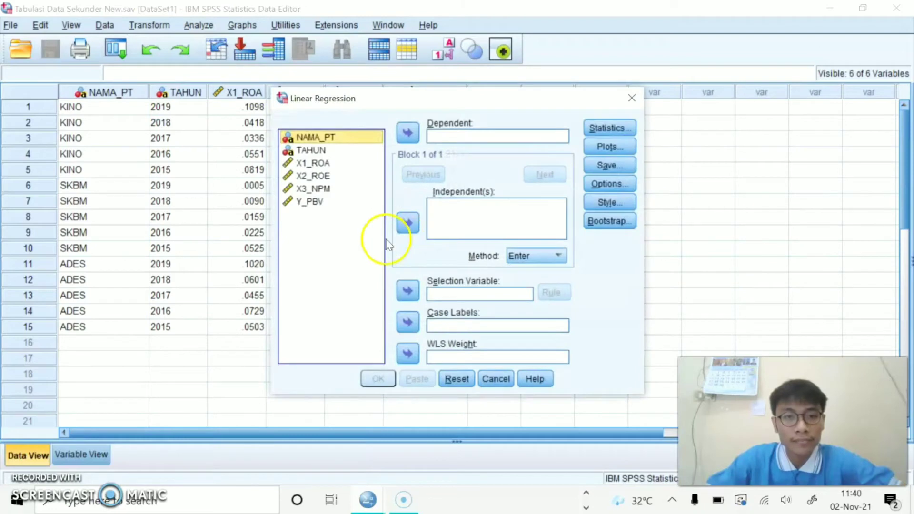
click(306, 202)
click(418, 133)
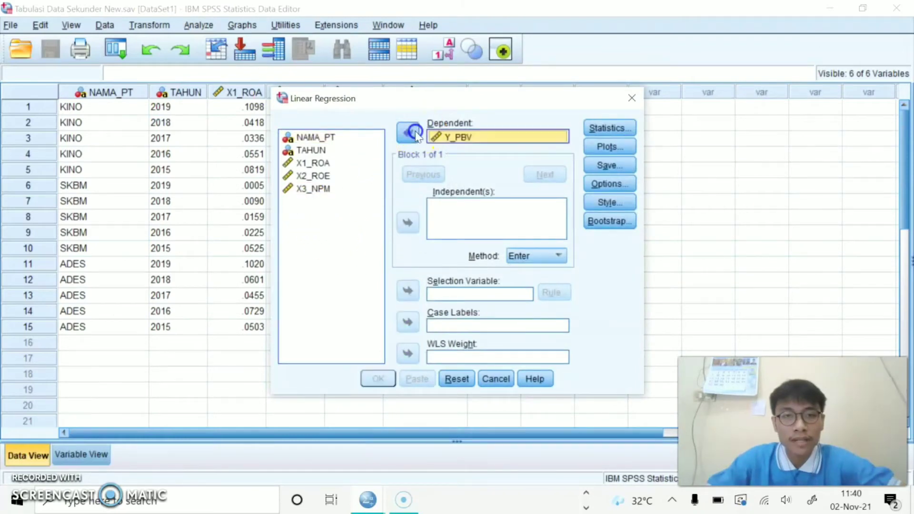
click(349, 172)
drag(347, 166, 325, 190)
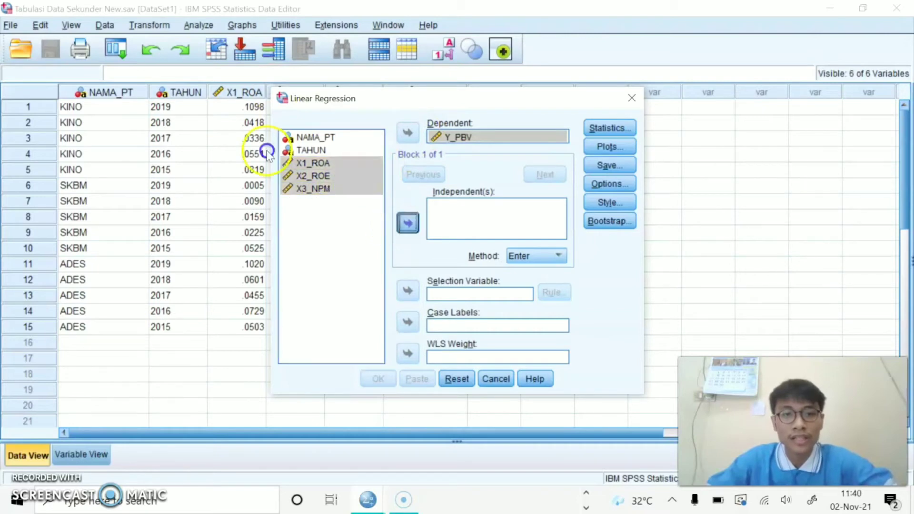
click(407, 222)
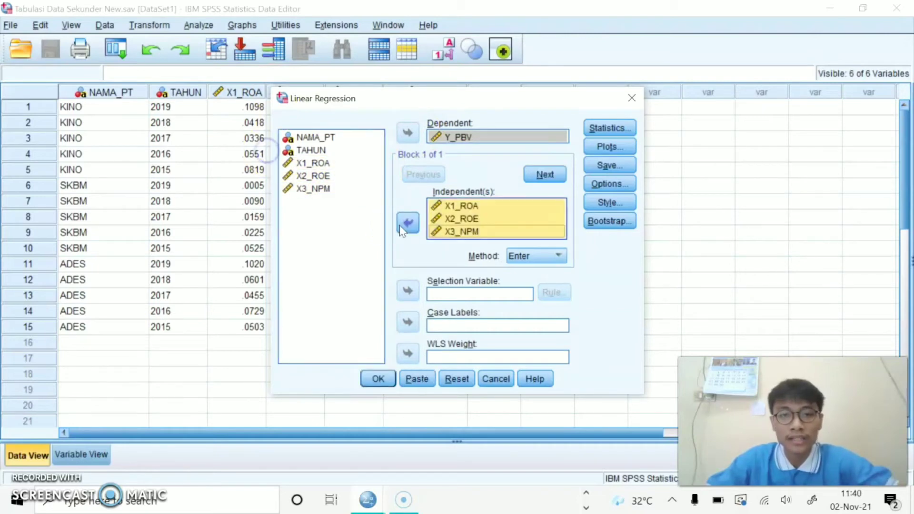
Add the Durbin-Watson test and casewise diagnostics for outliers outside 3 standard deviations to the regression statistics
click(624, 128)
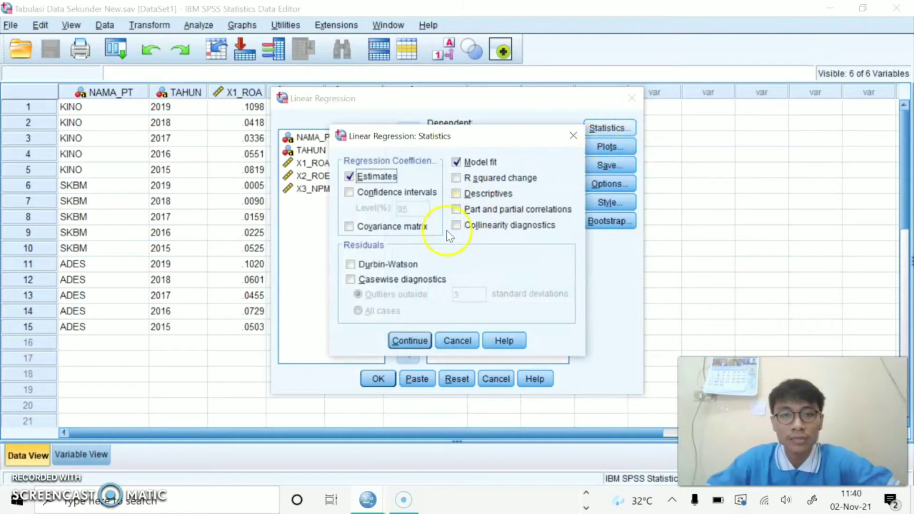
click(416, 265)
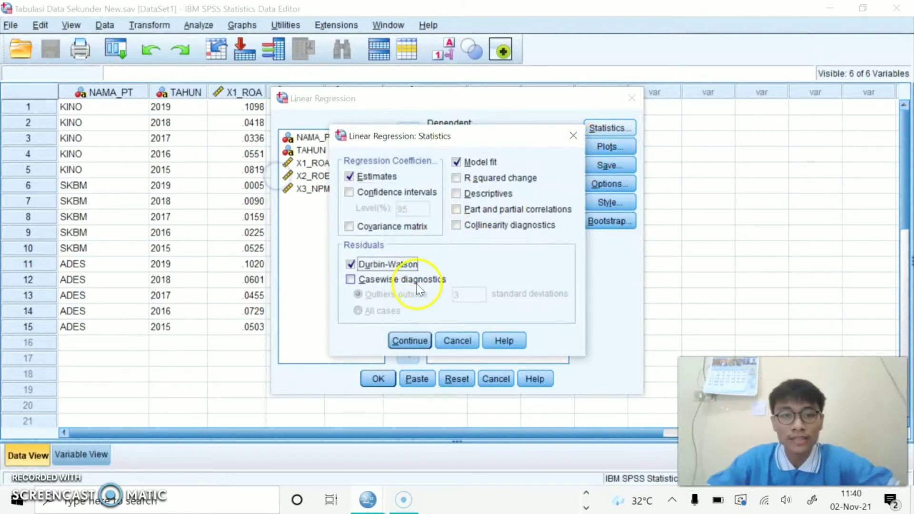
click(416, 281)
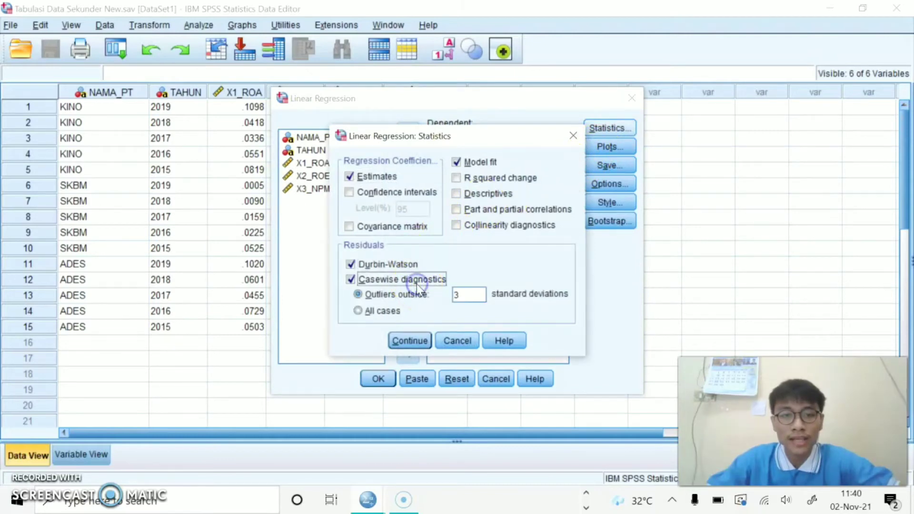
click(417, 341)
Have the regression save unstandardized residuals as a new variable and run it
click(604, 164)
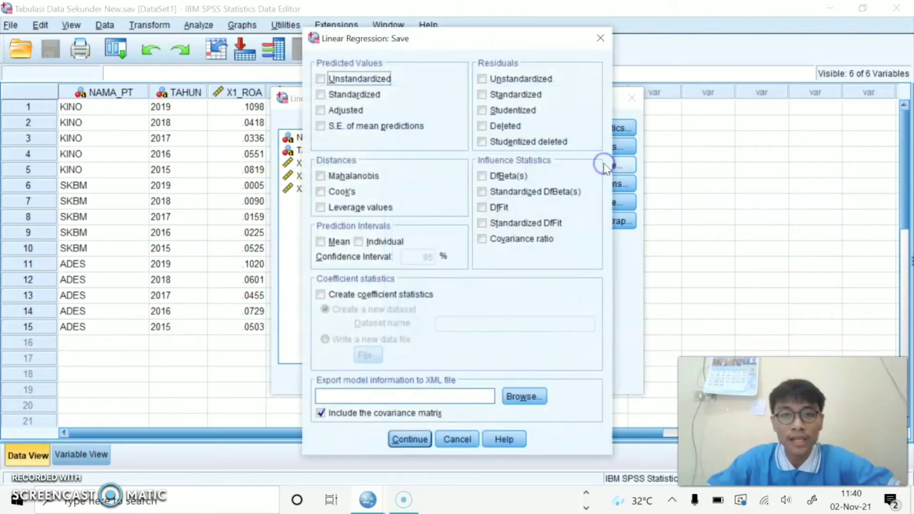
click(502, 80)
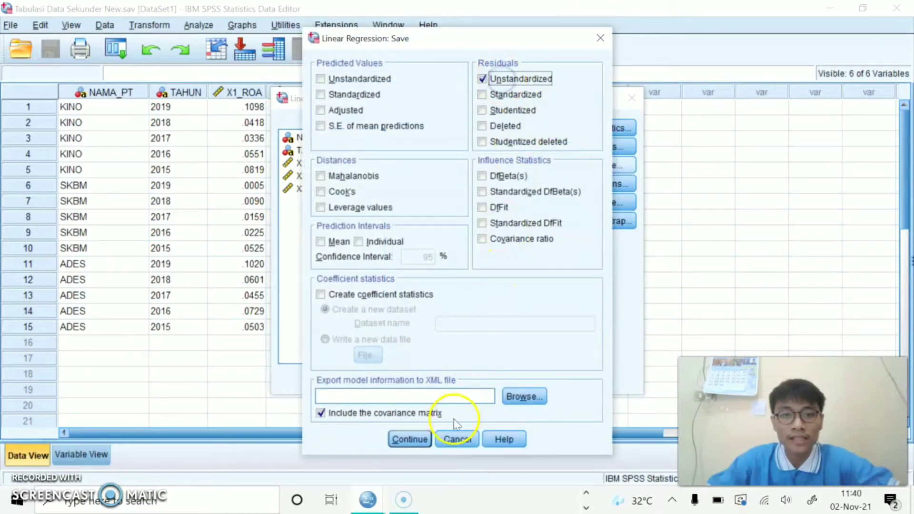
click(409, 438)
click(600, 144)
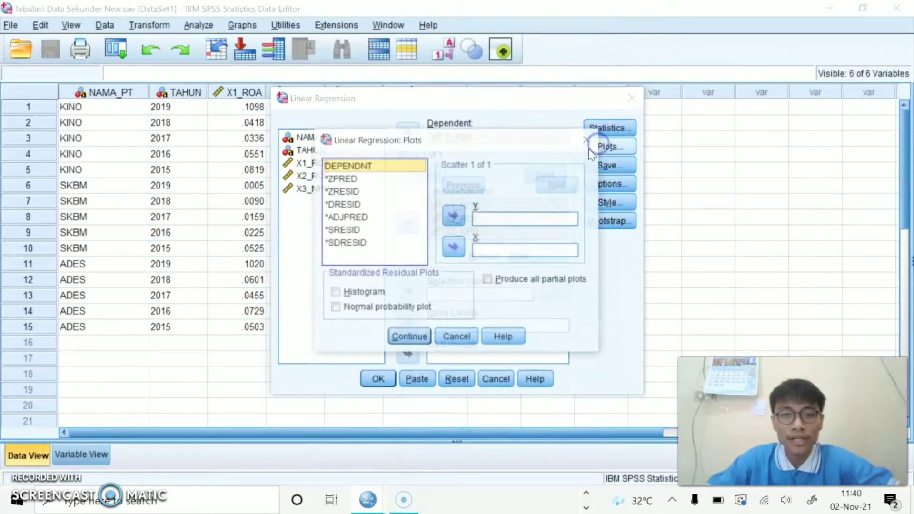
click(586, 140)
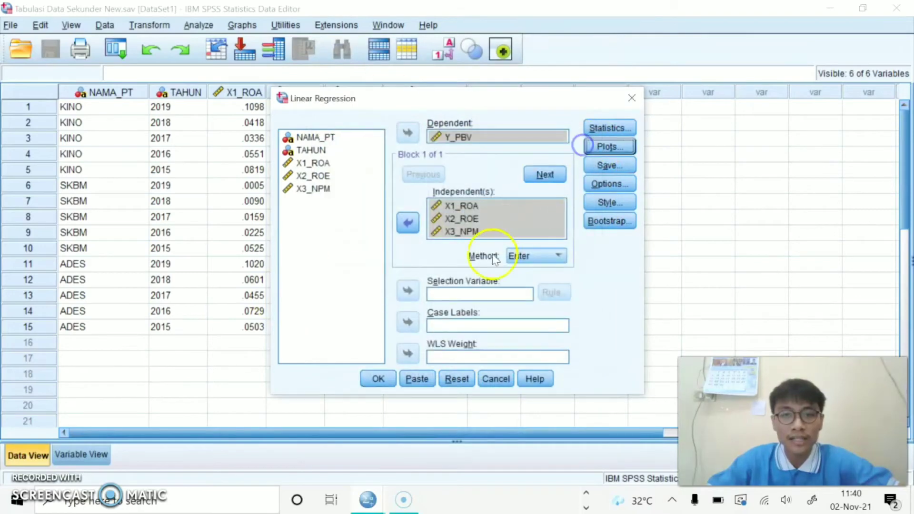
click(377, 379)
click(702, 81)
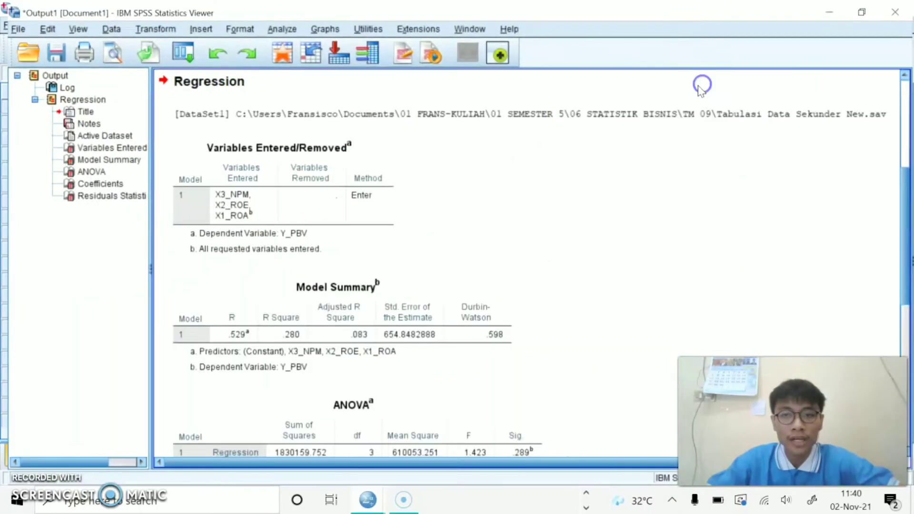
Look through the regression output, from the model summary and ANOVA to the coefficients and residuals statistics
scroll(445, 256, down, 10)
scroll(445, 256, up, 12)
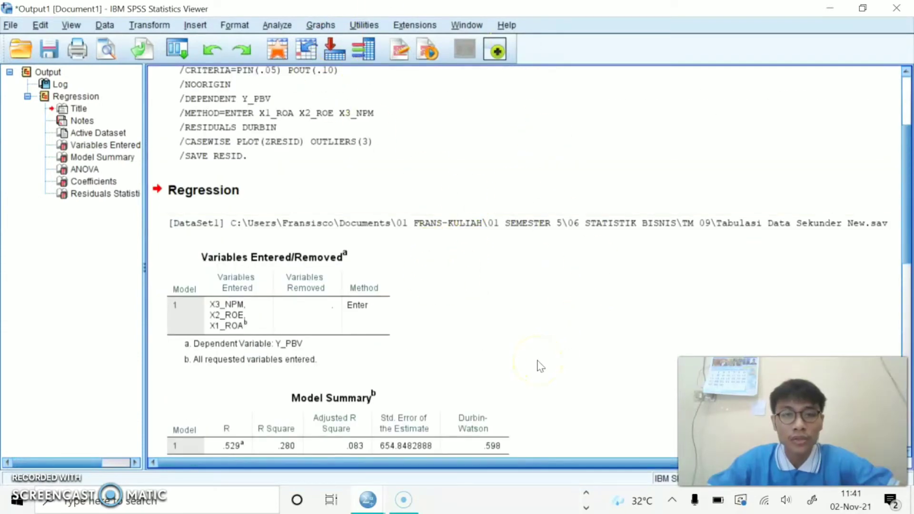
scroll(539, 366, down, 8)
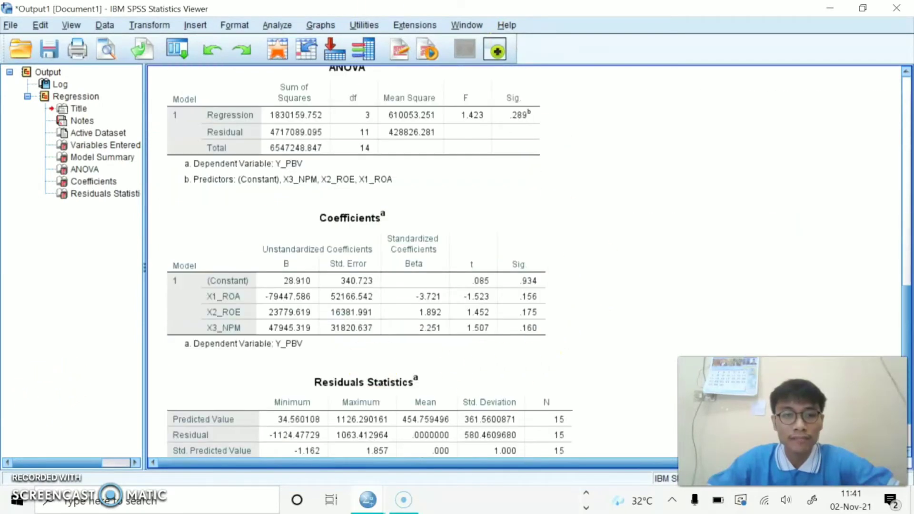
click(397, 281)
scroll(396, 282, down, 3)
scroll(397, 282, up, 6)
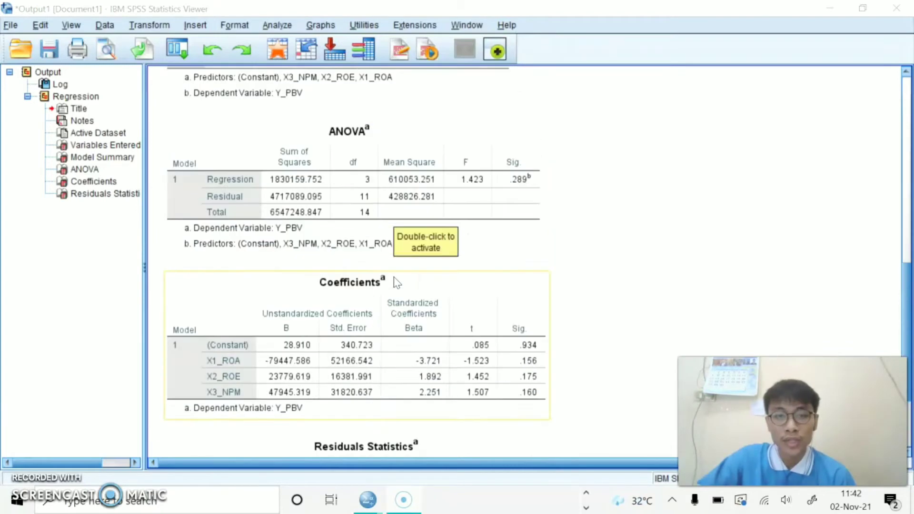
scroll(397, 282, up, 4)
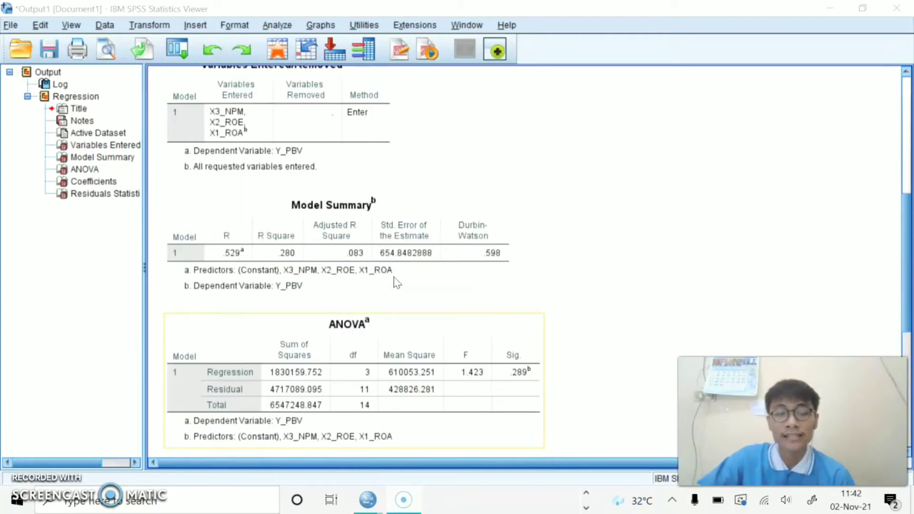
Return to the data table and examine the new RES_1 residual column
click(368, 497)
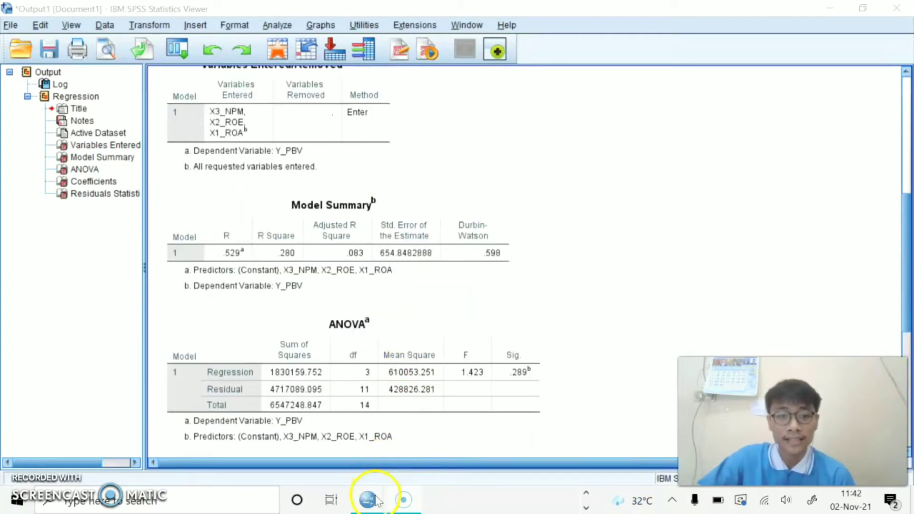
click(434, 416)
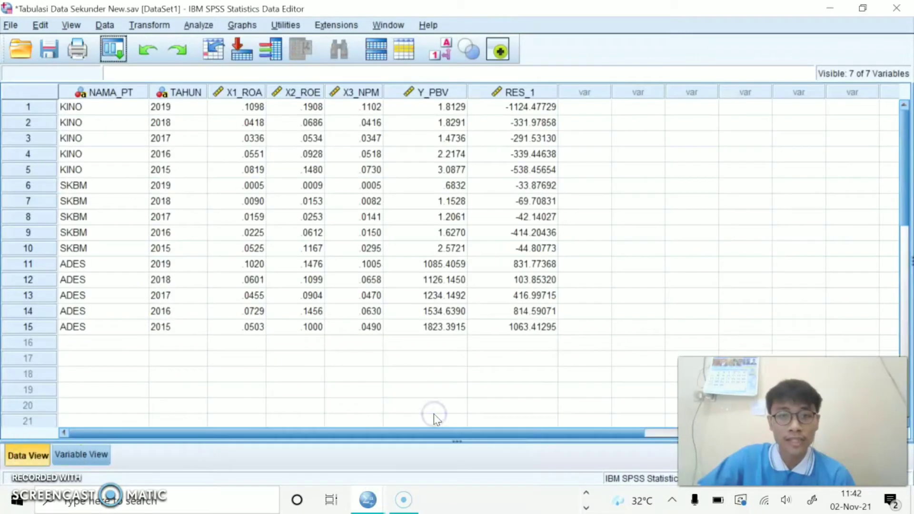
click(510, 86)
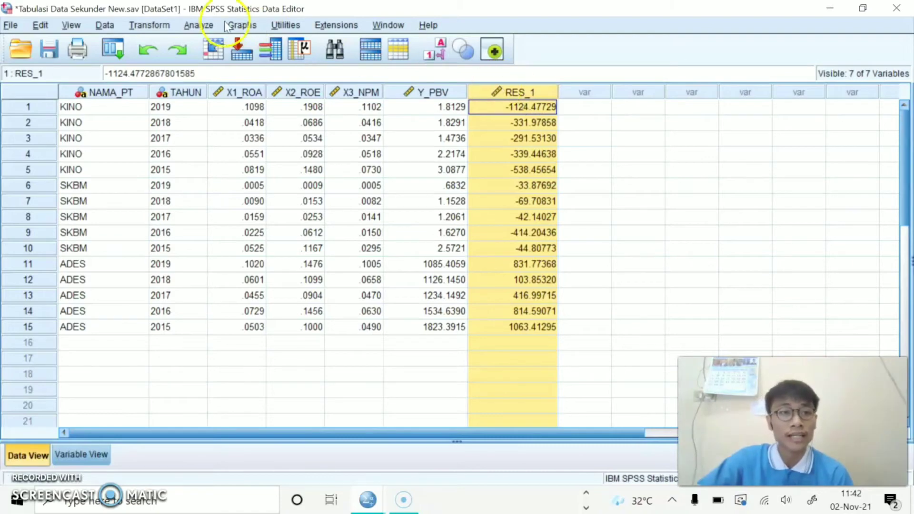
double_click(174, 10)
click(557, 11)
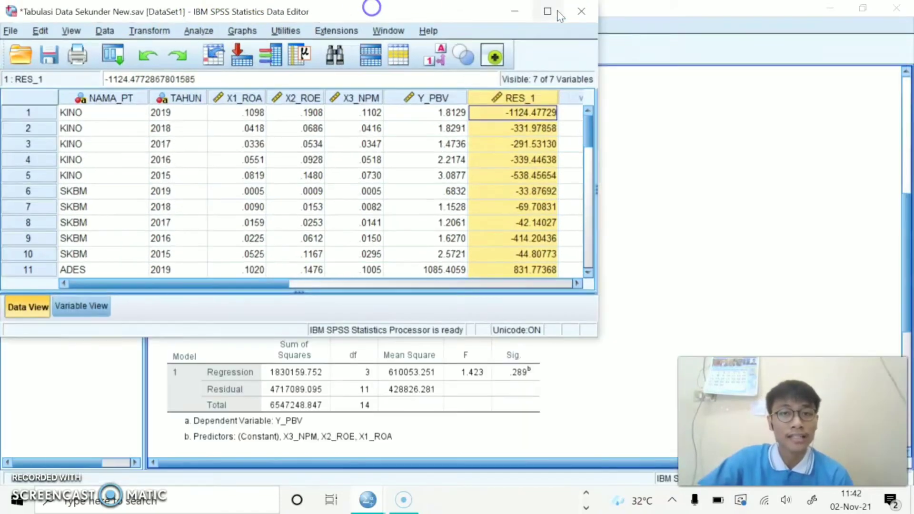
double_click(513, 17)
Set up a legacy one-sample Kolmogorov-Smirnov test against the normal distribution with the unstandardized residual as the test variable
click(208, 27)
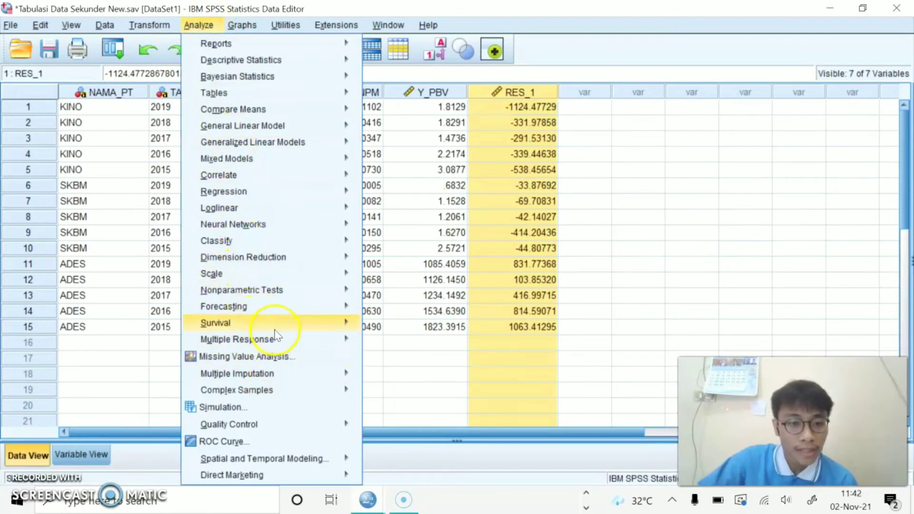
mouse_move(341, 289)
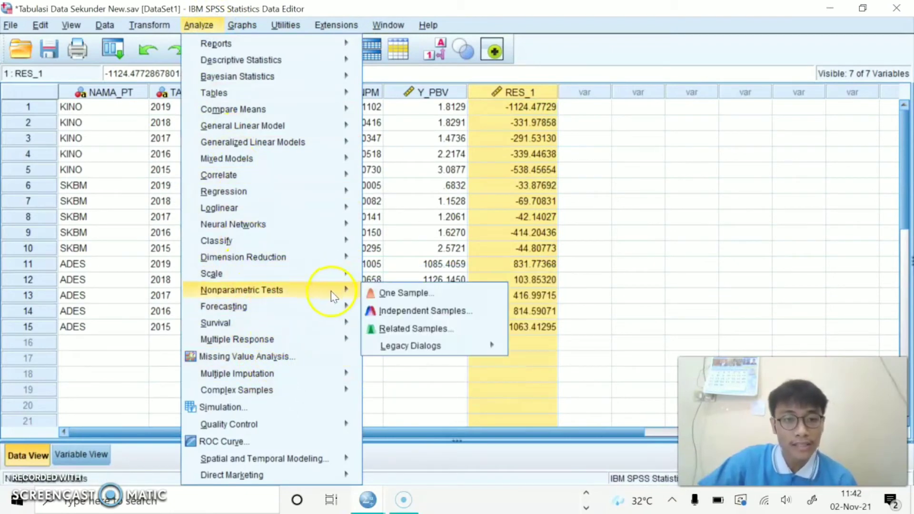
click(414, 350)
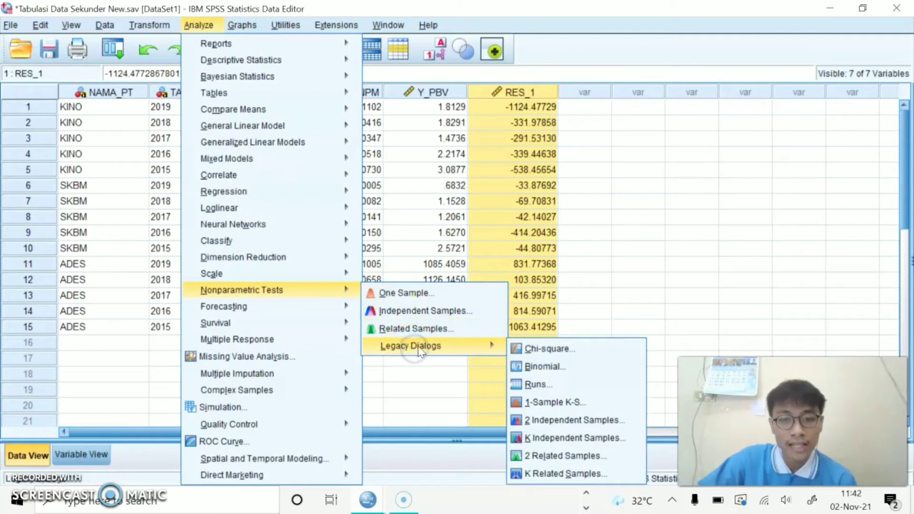
click(566, 409)
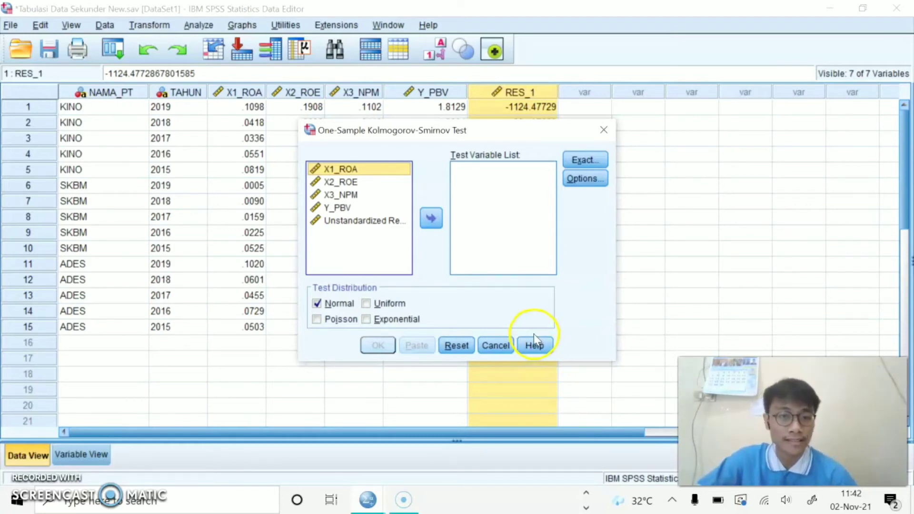
click(369, 224)
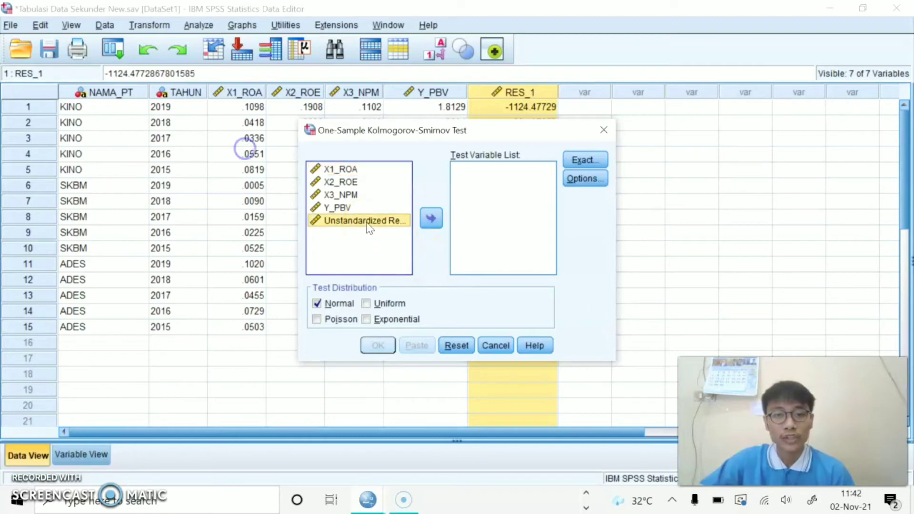
click(430, 218)
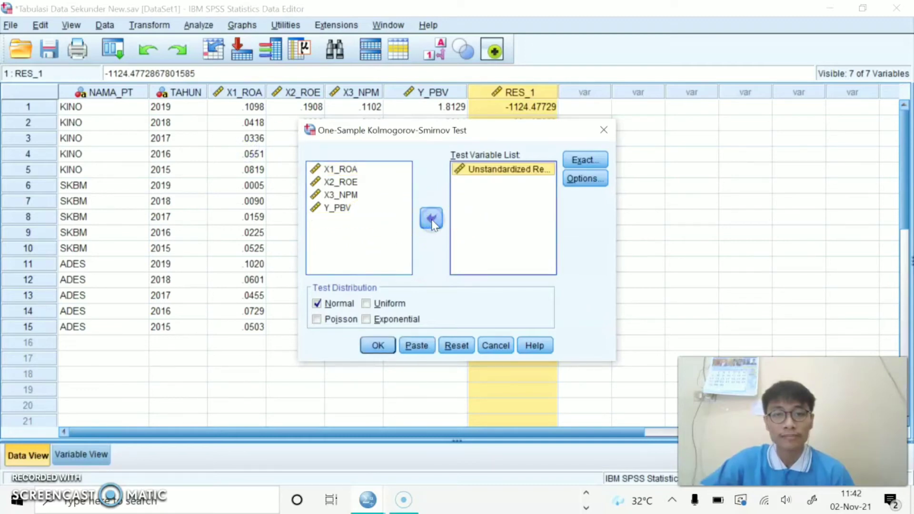
Switch the test's exact method to Monte Carlo with 99% confidence and 10000 samples, and run it
click(573, 159)
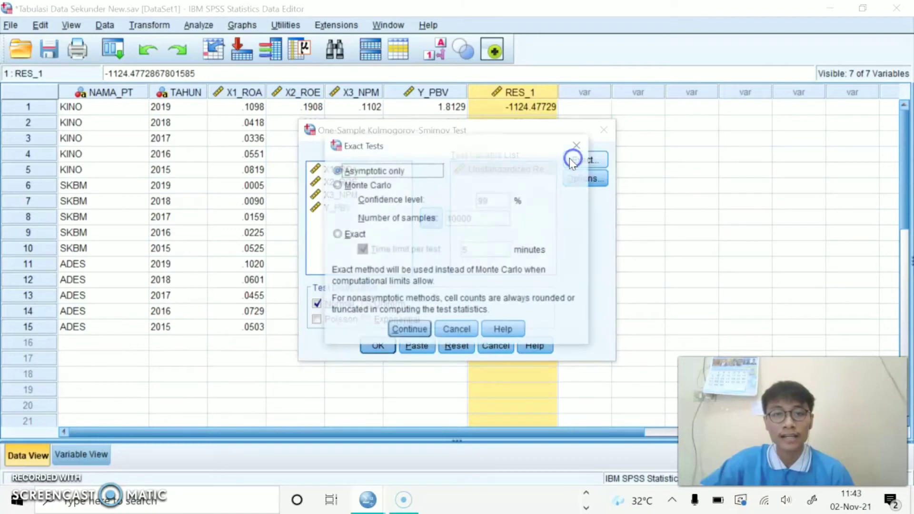
click(355, 189)
click(393, 327)
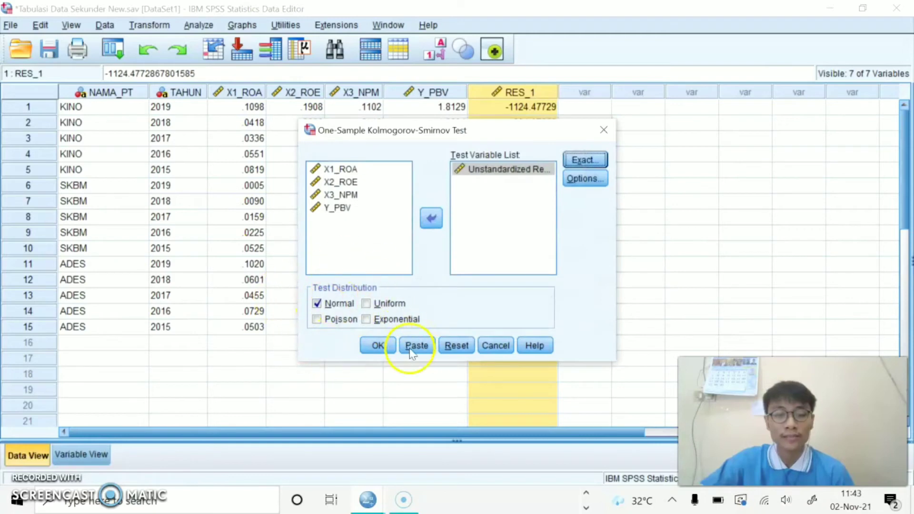
click(377, 346)
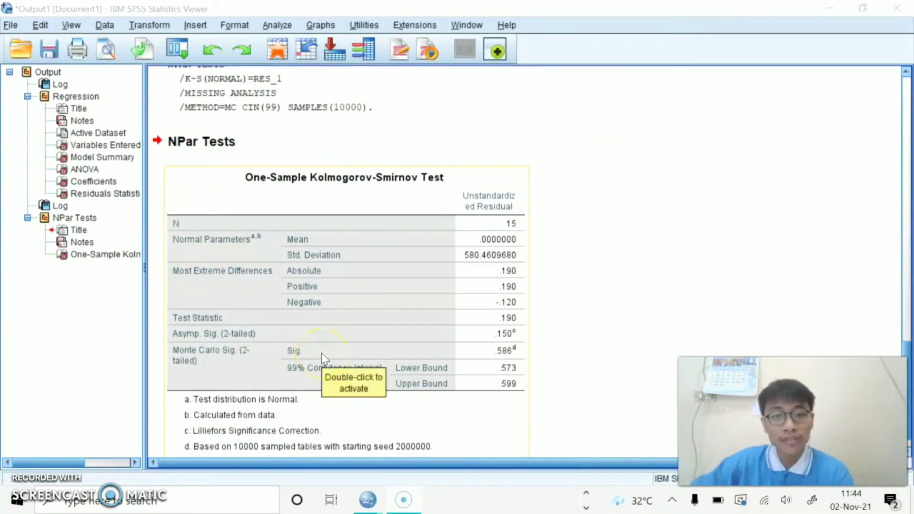
click(408, 426)
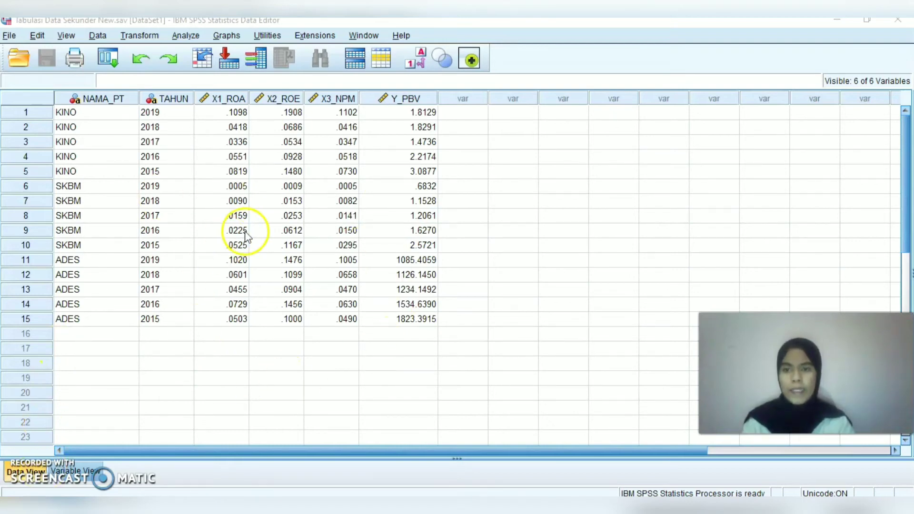
Set up a paired-samples T test on the ratio data with X1_ROA and Y_PBV as the first pair
click(188, 40)
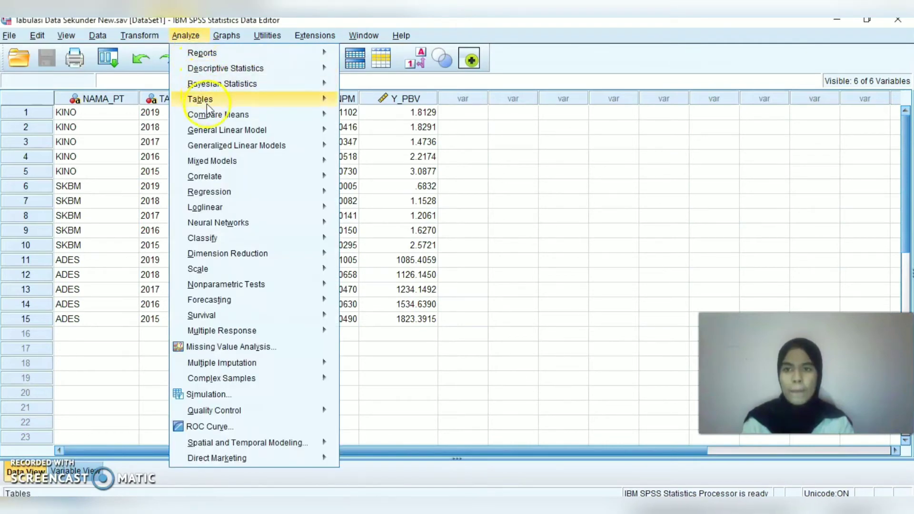
mouse_move(210, 119)
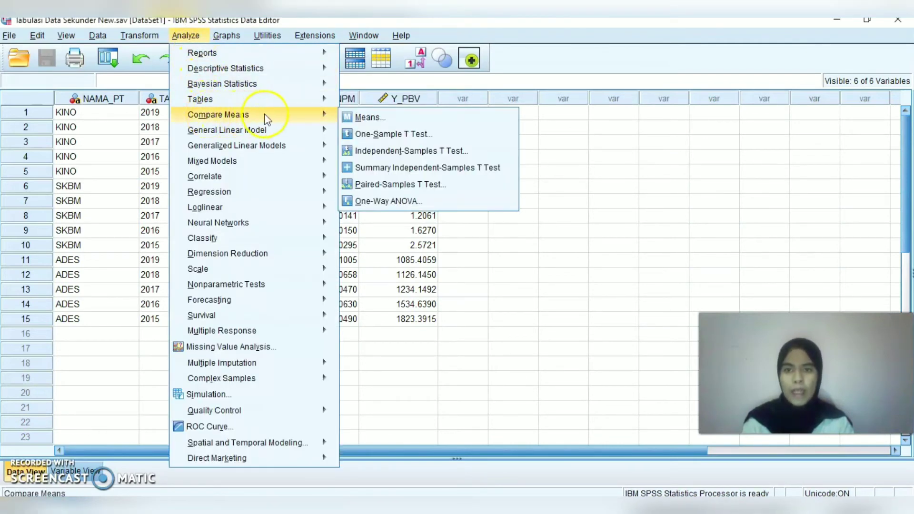
click(369, 191)
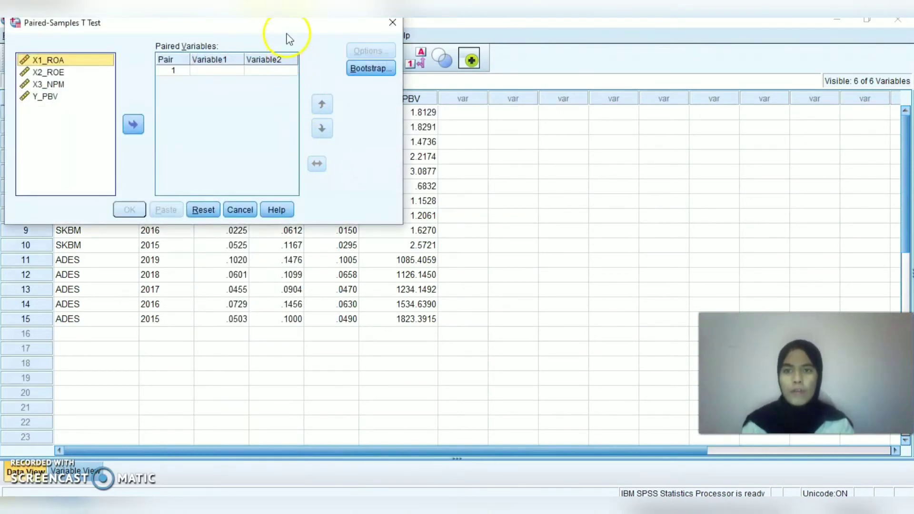
drag(286, 33, 330, 74)
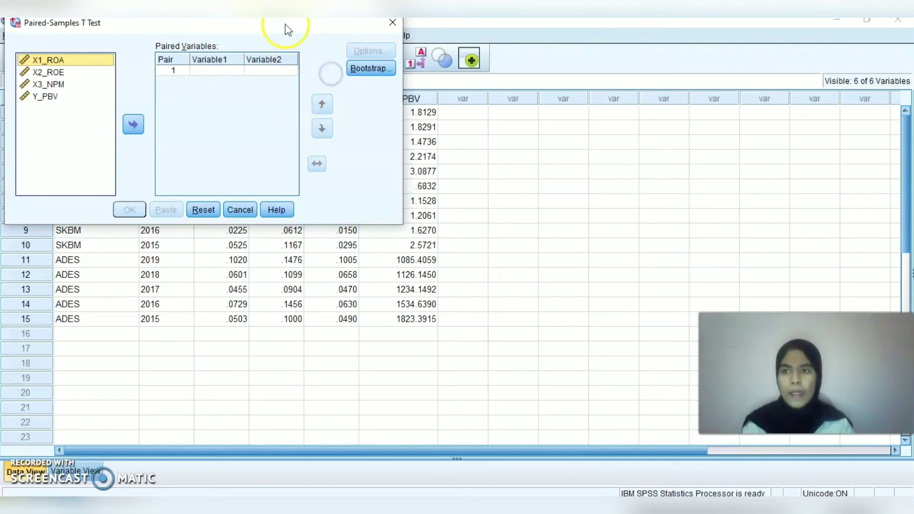
drag(288, 30, 465, 206)
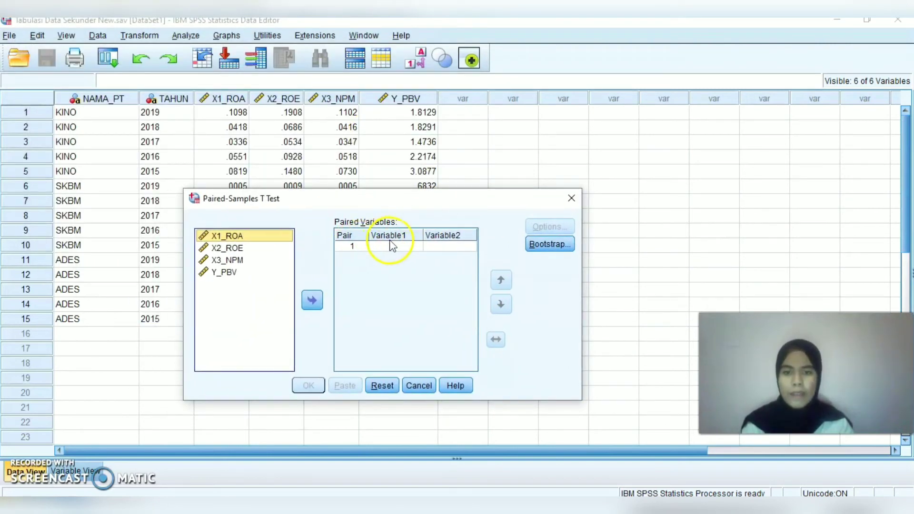
click(269, 235)
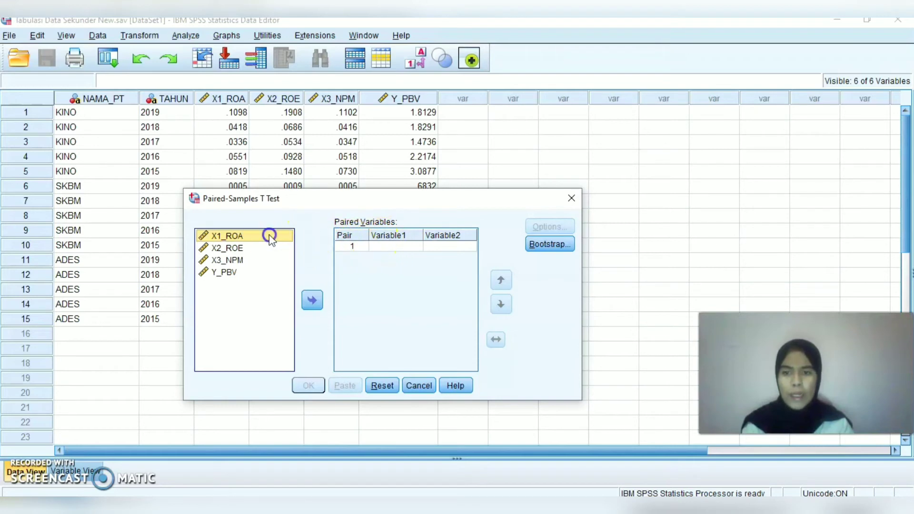
click(314, 300)
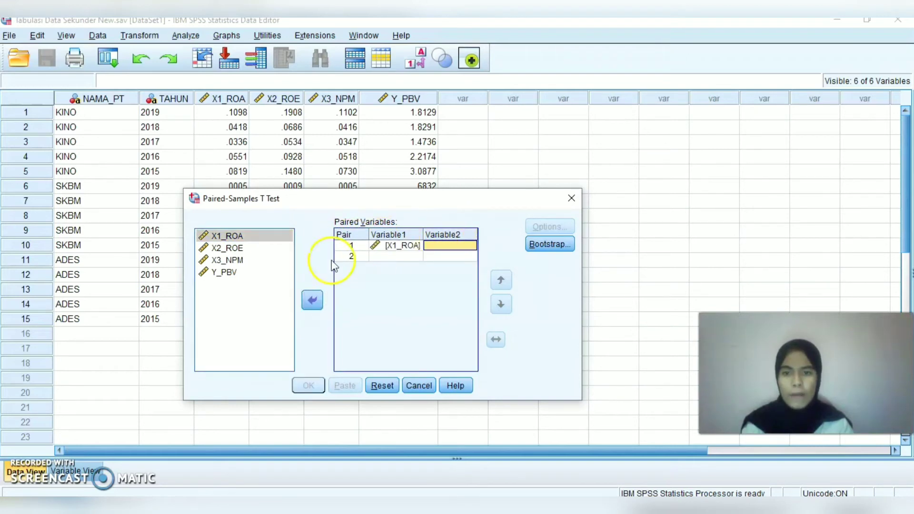
click(226, 272)
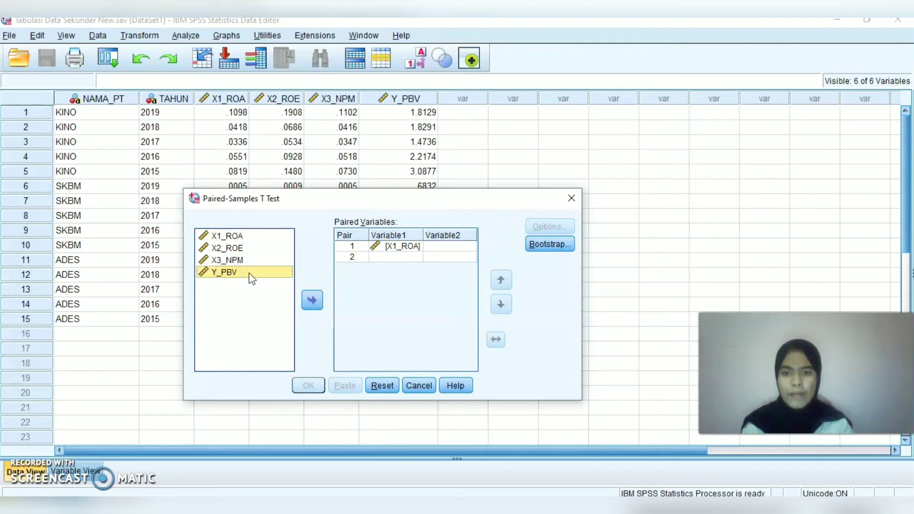
click(312, 301)
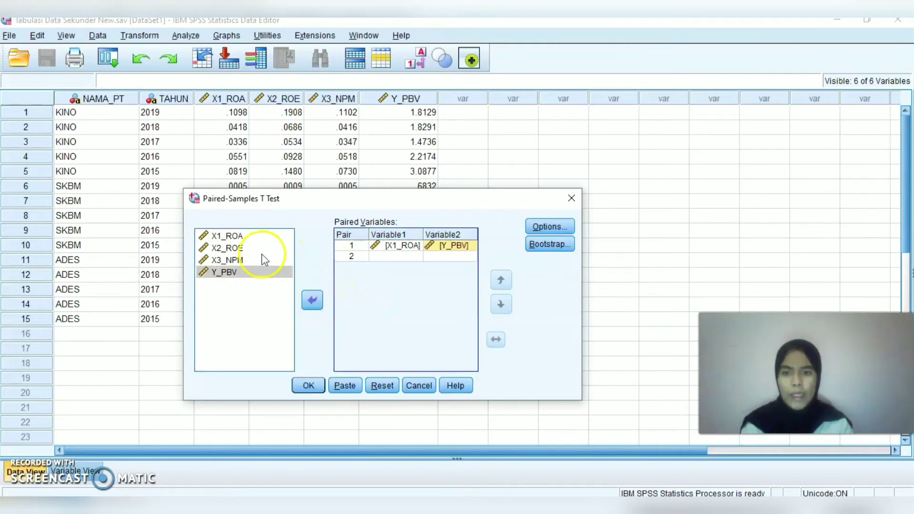
Add X2_ROE and Y_PBV as the second pair of the paired-samples T test
click(235, 248)
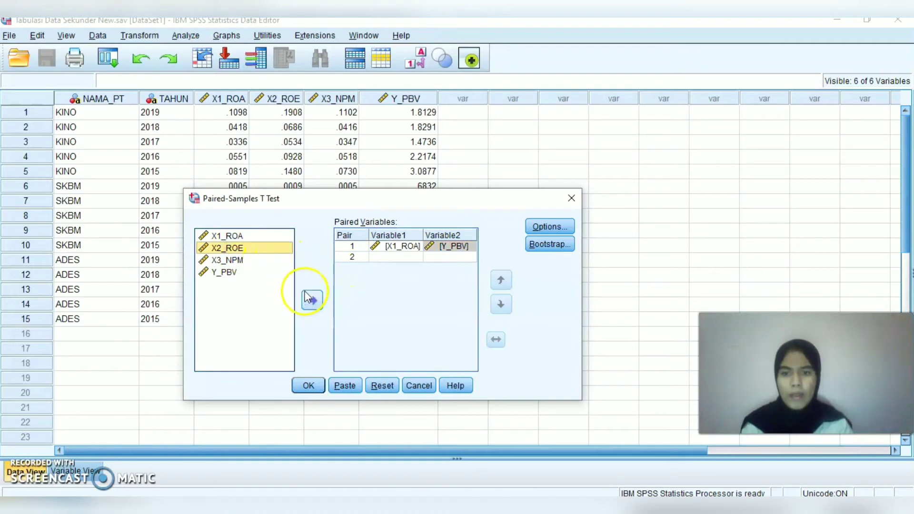
click(312, 300)
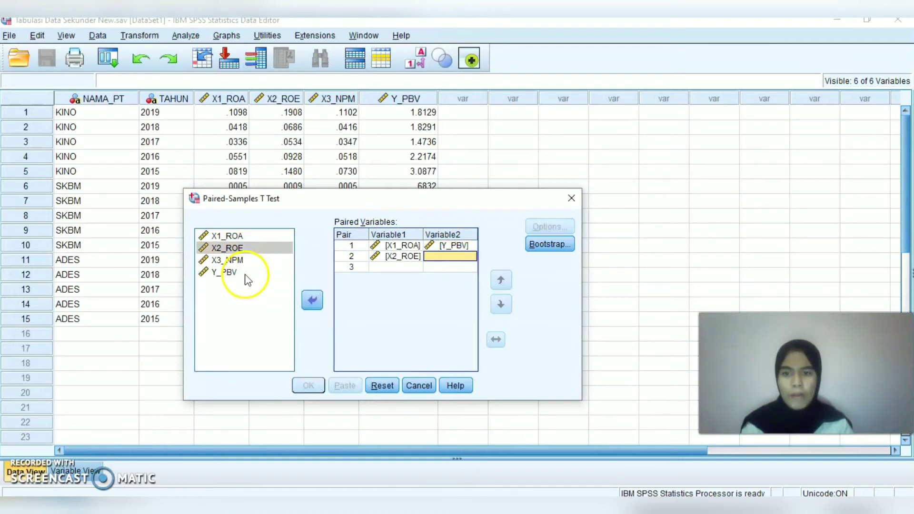
click(245, 274)
click(311, 300)
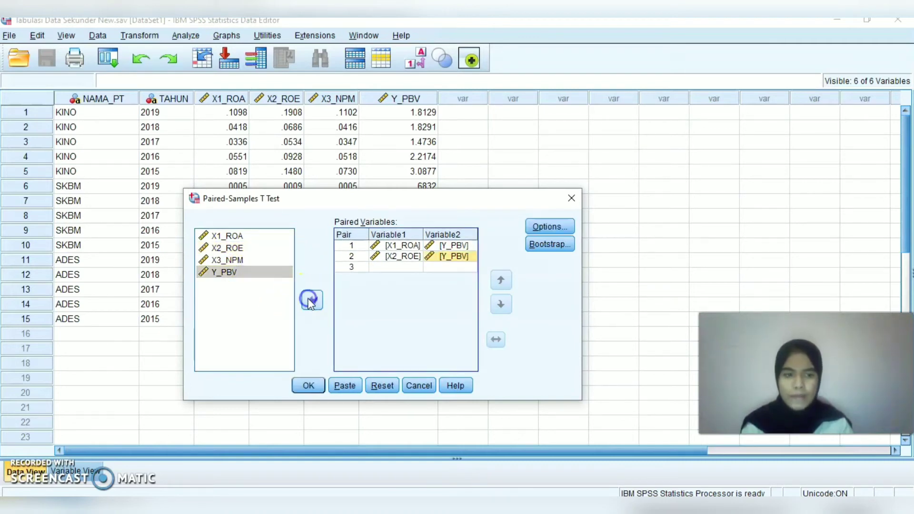
Add X3_NPM and Y_PBV as the third pair and run the paired-samples T test
click(236, 259)
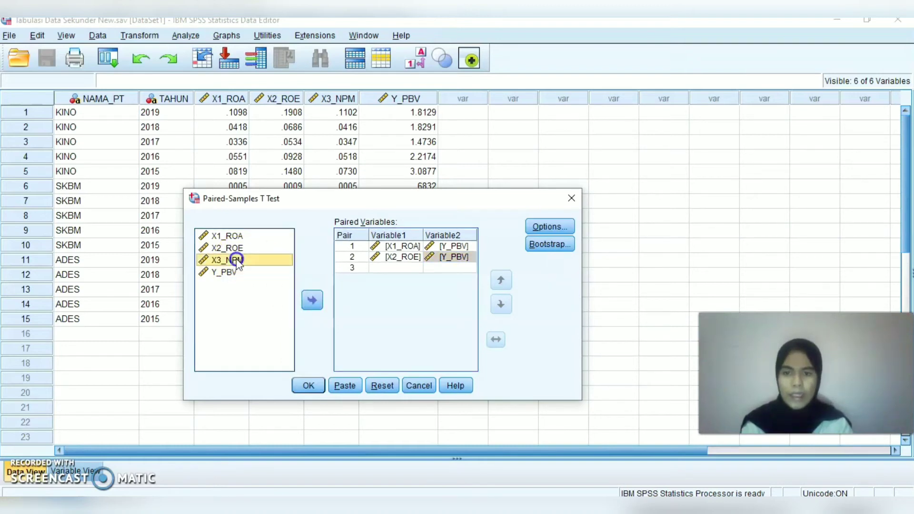
click(312, 299)
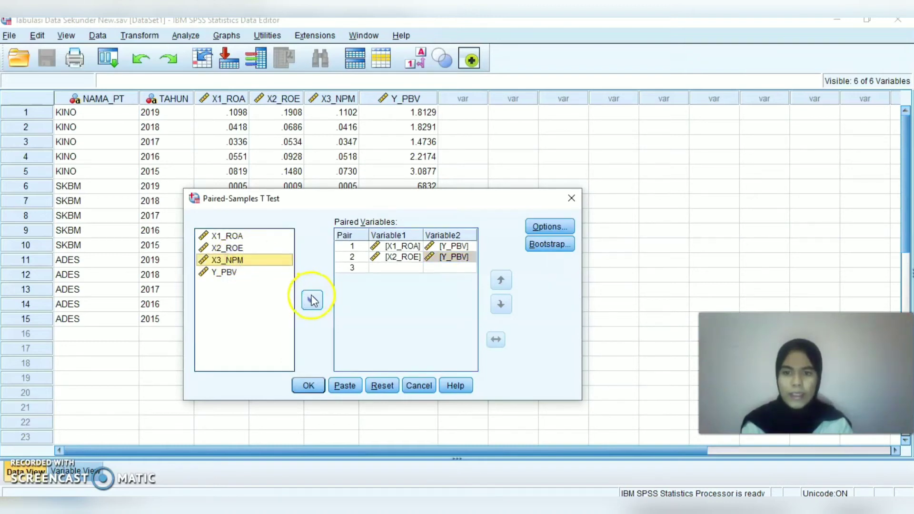
click(238, 272)
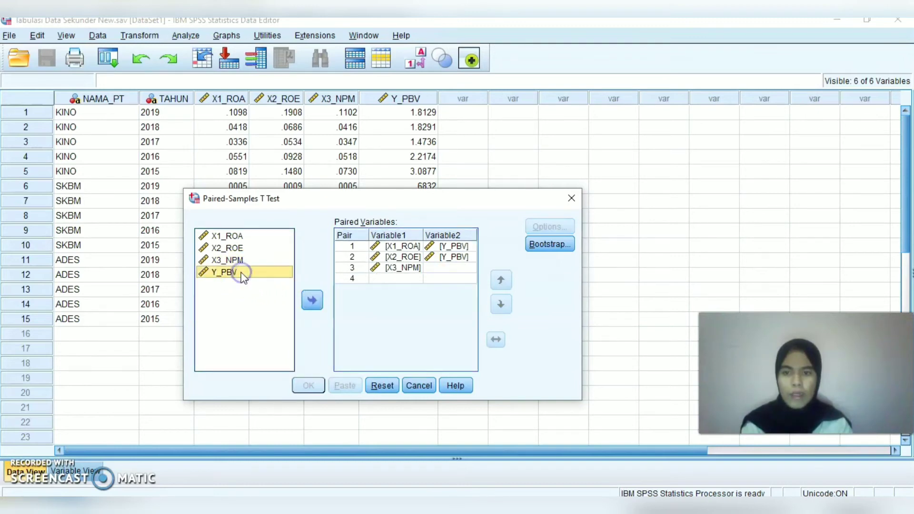
click(309, 300)
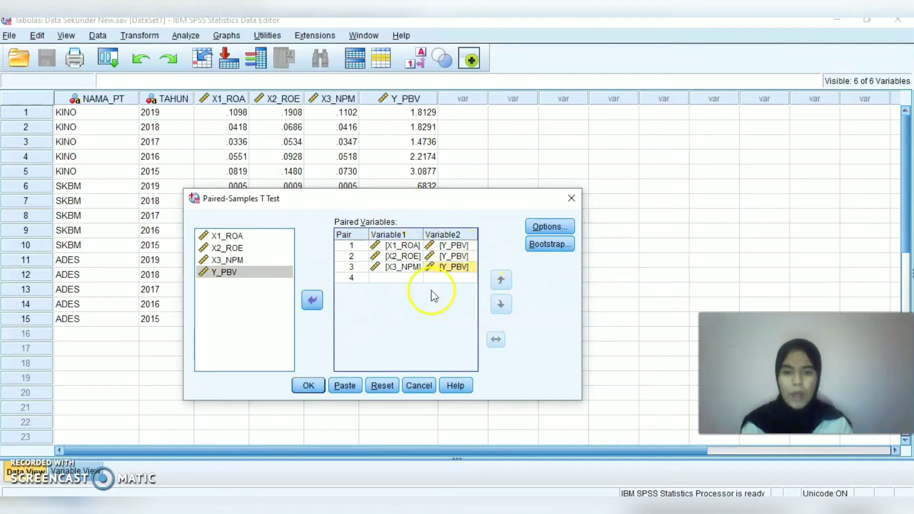
click(309, 385)
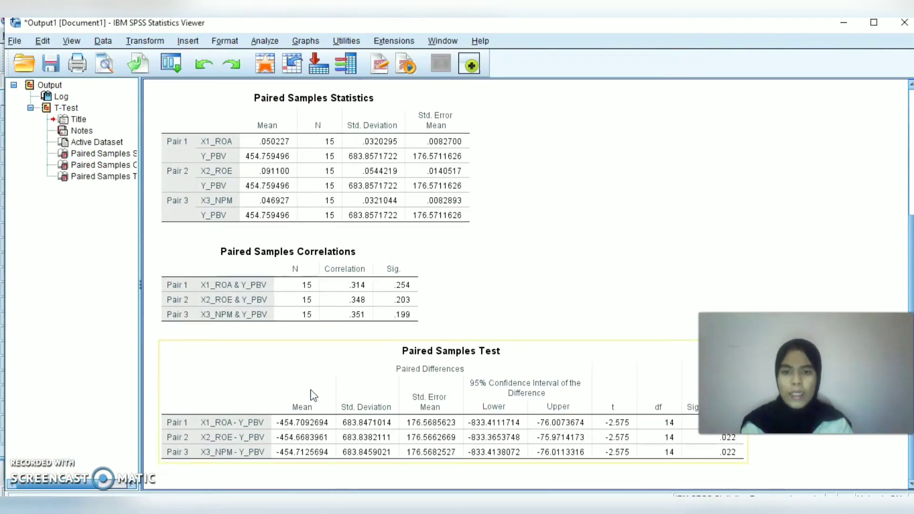
Examine the T test output, from the Paired Samples Statistics and Correlations to the Paired Samples Test, beside the Word interpretation document
scroll(312, 391, up, 3)
click(486, 378)
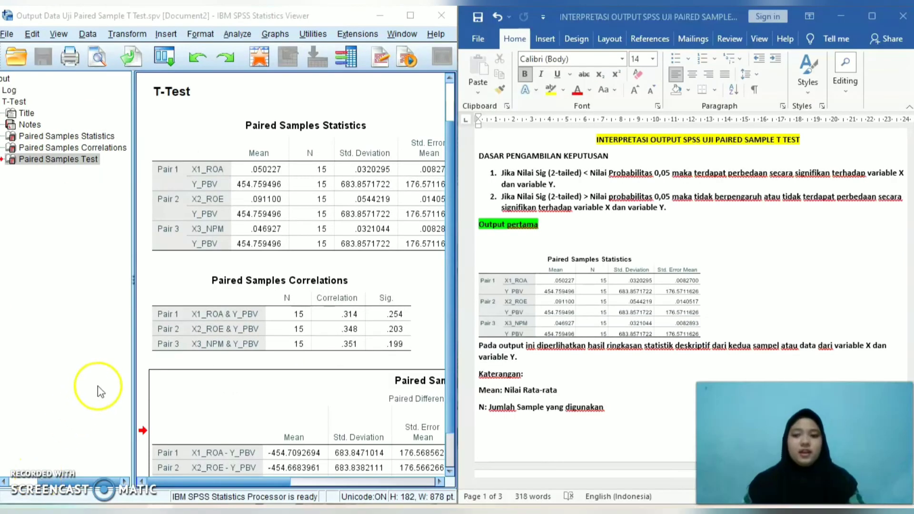
click(189, 346)
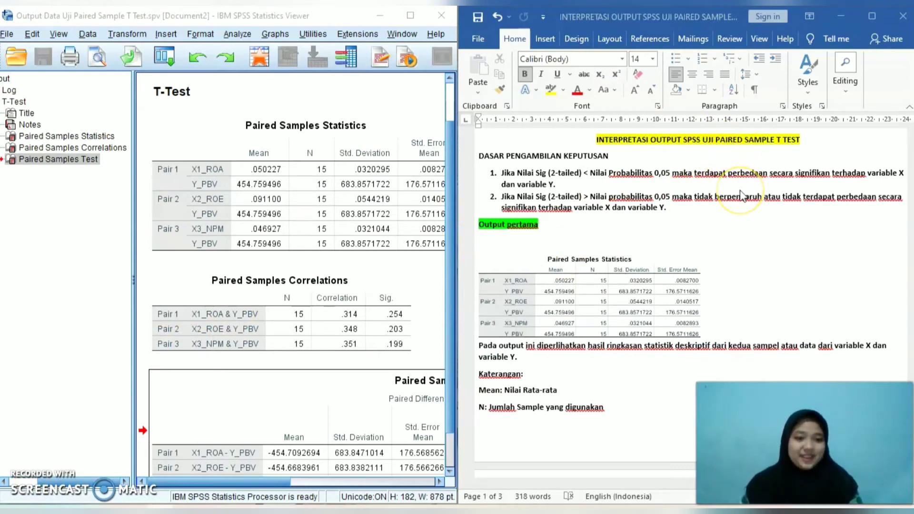
click(258, 156)
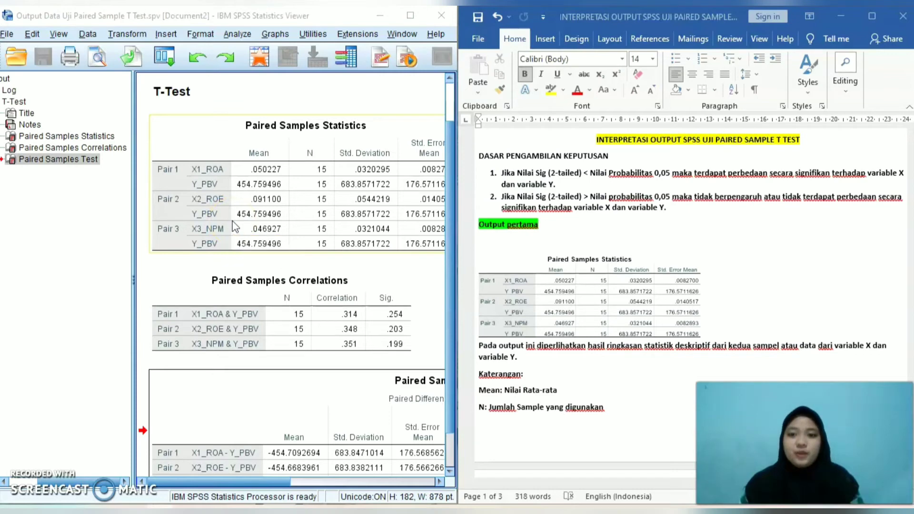
click(274, 157)
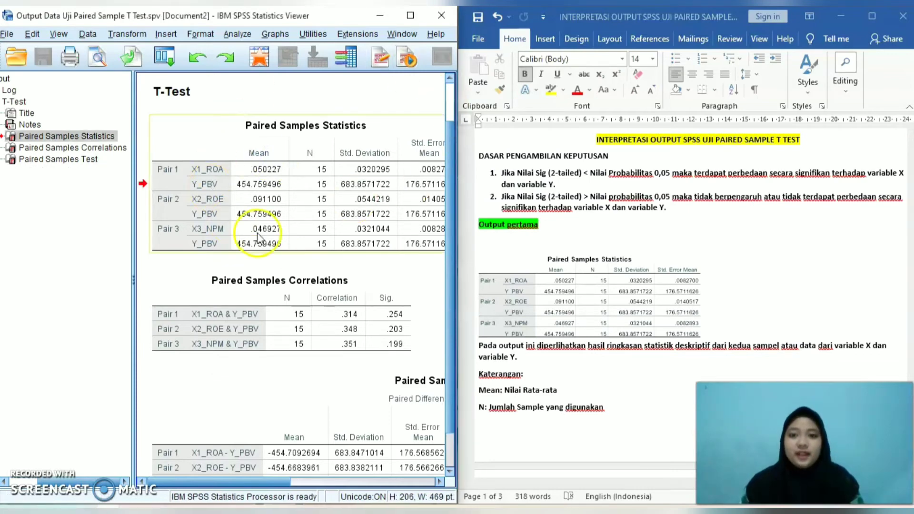
click(297, 314)
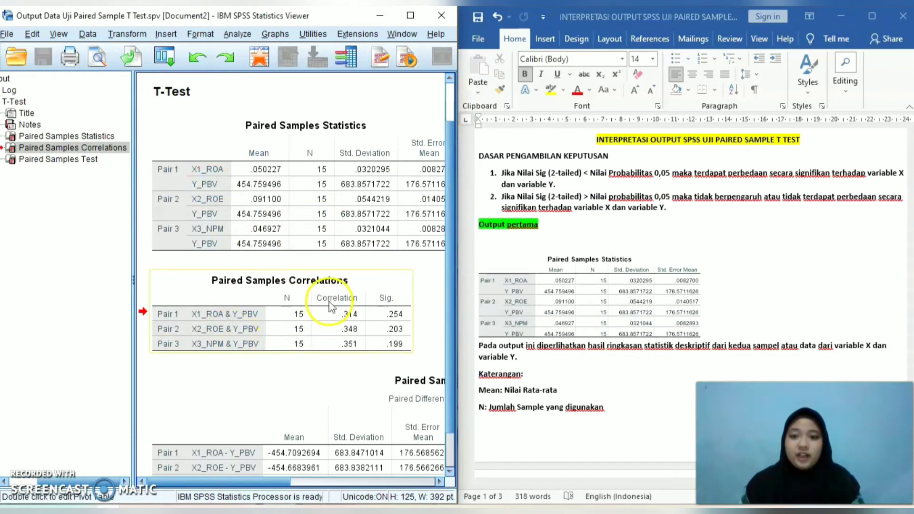
click(345, 380)
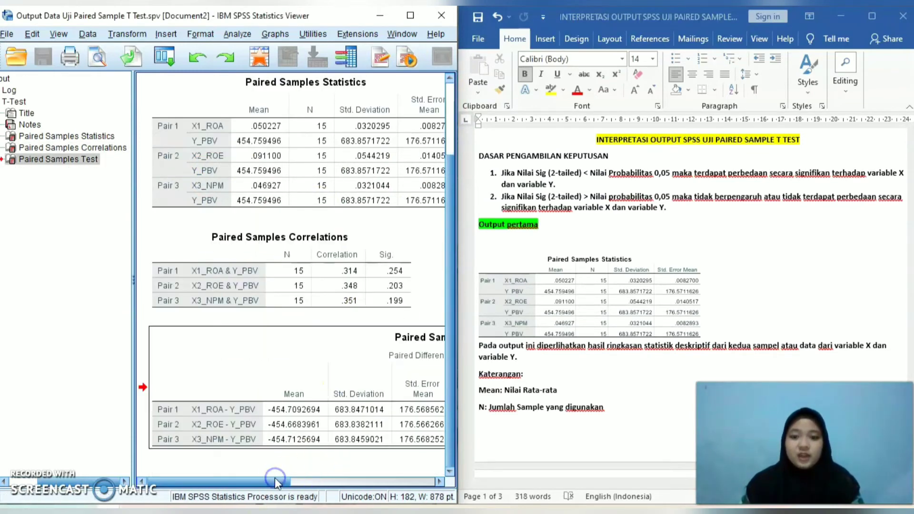
drag(275, 478, 336, 478)
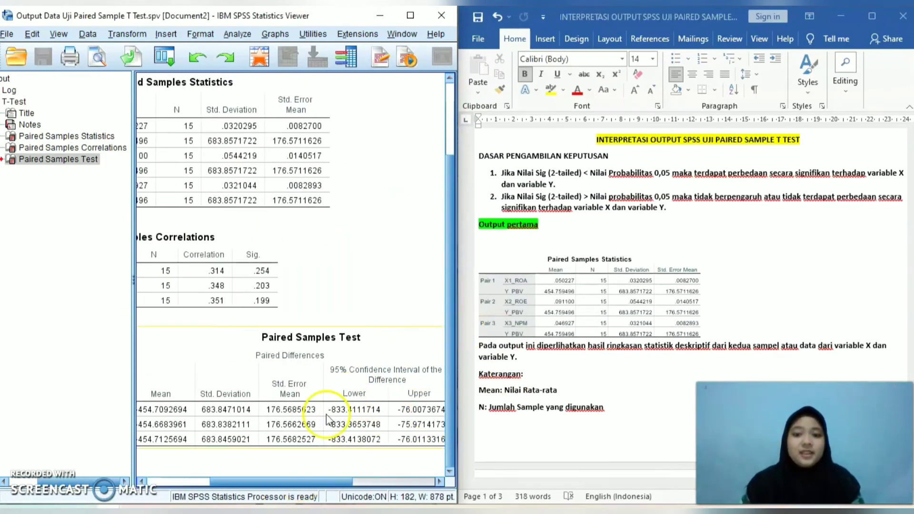
click(908, 251)
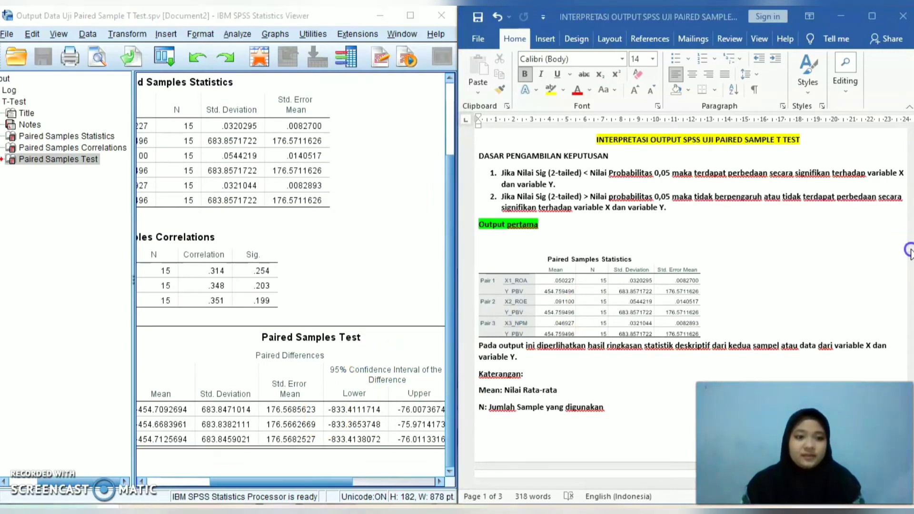
Review the decision criteria and first output section in the Word document, comparing its Paired Samples Statistics table with the SPSS output
drag(910, 238, 910, 197)
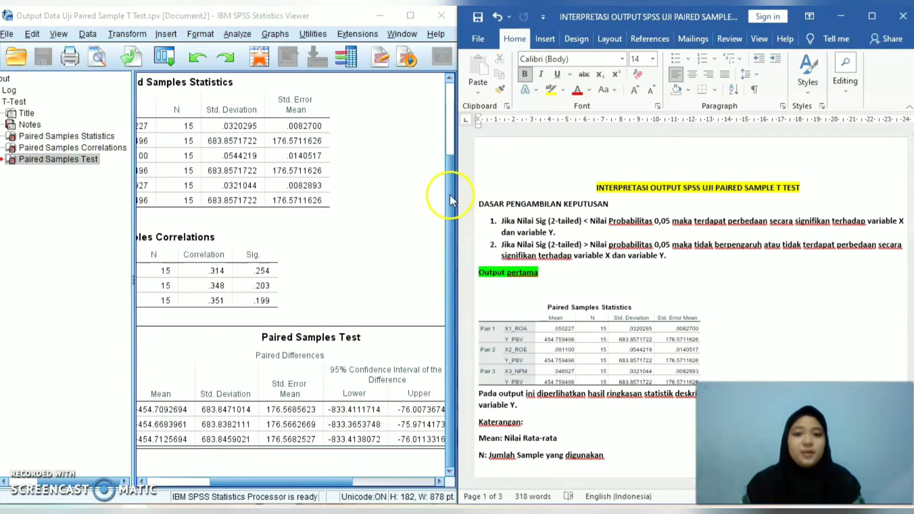
drag(450, 195, 455, 138)
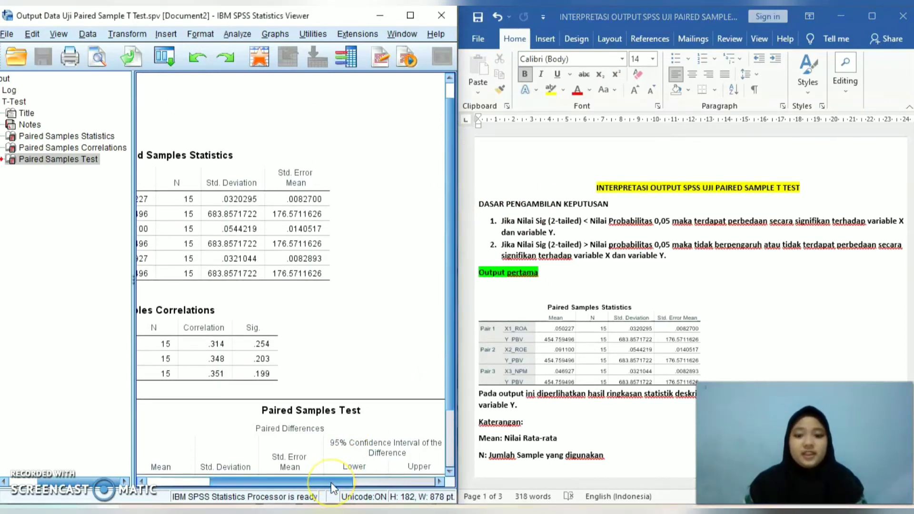
drag(330, 482, 280, 482)
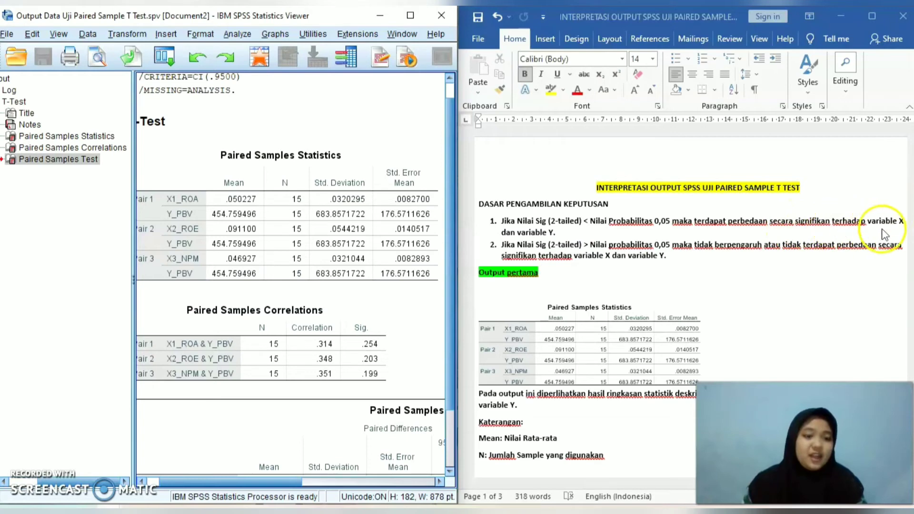
click(910, 235)
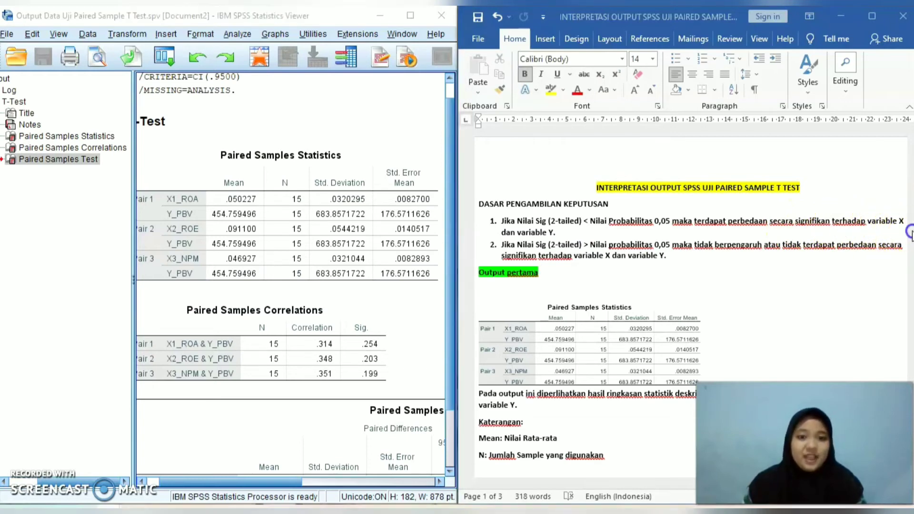
drag(911, 232, 910, 245)
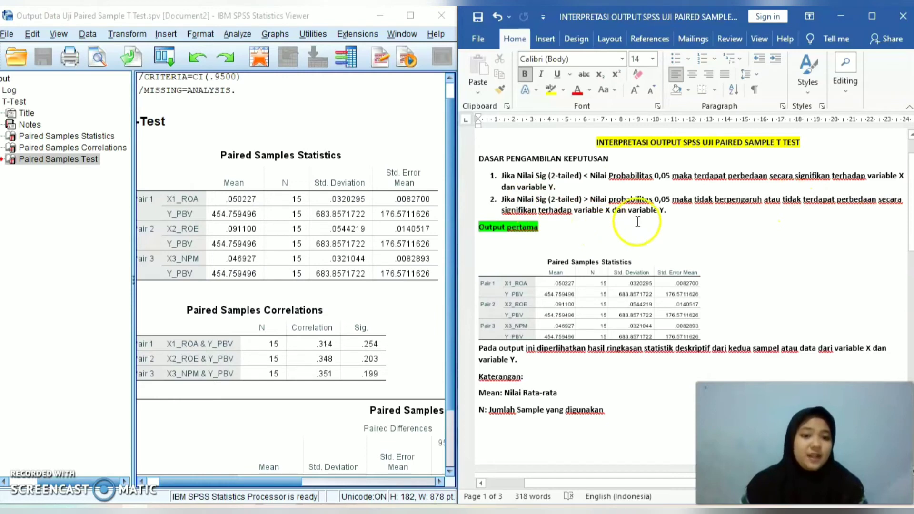
mouse_move(909, 241)
mouse_down()
mouse_move(908, 261)
mouse_move(911, 227)
mouse_up()
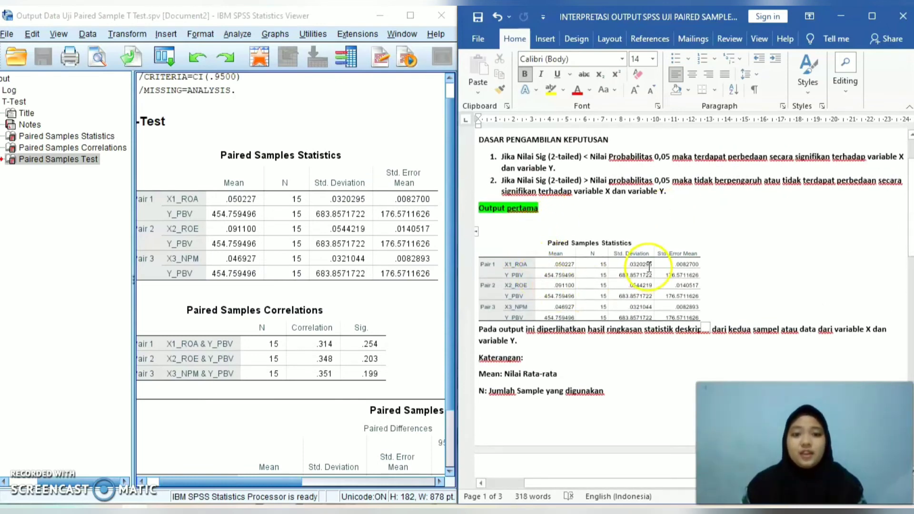
click(579, 253)
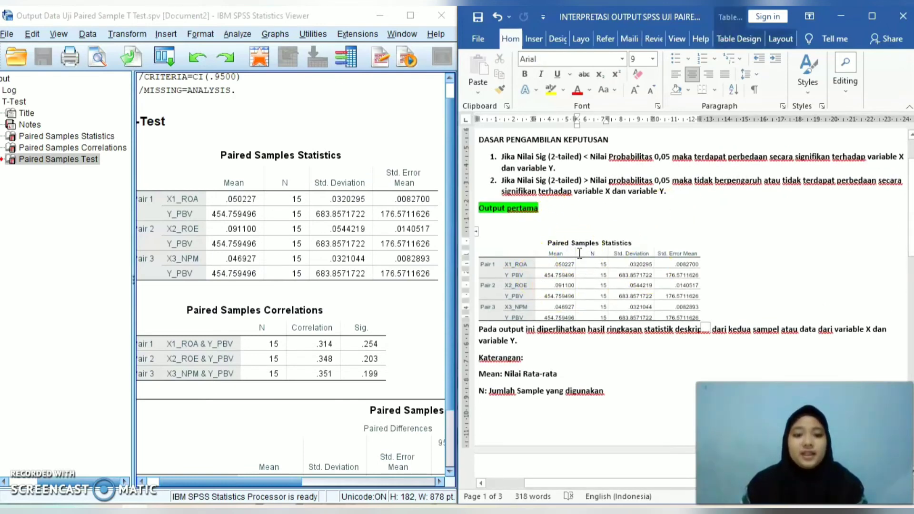
click(302, 231)
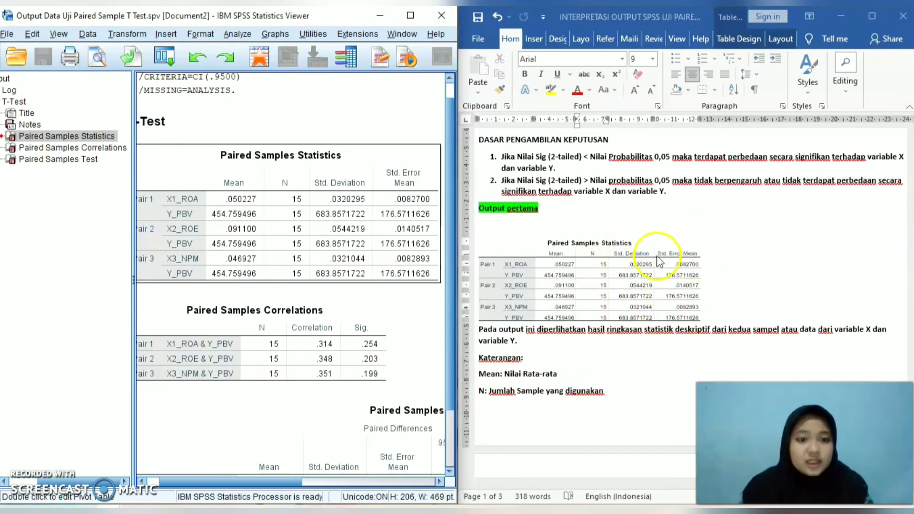
Compare the Paired Samples Correlations table in the document's "Output kedua" section with the matching SPSS output table
click(909, 284)
scroll(909, 284, down, 5)
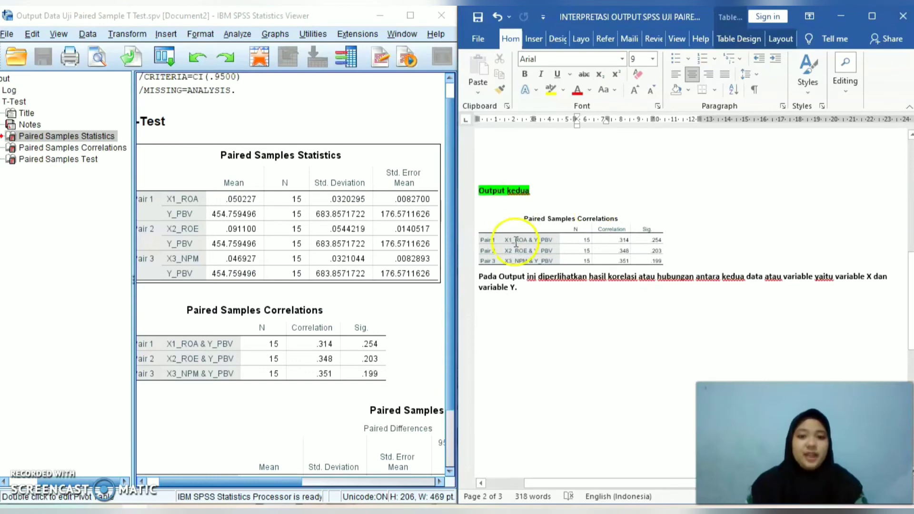
click(515, 239)
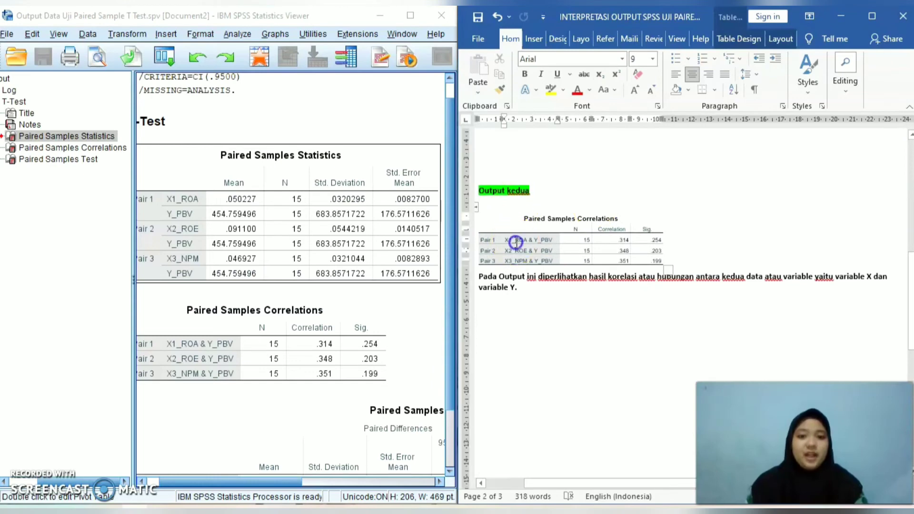
click(359, 351)
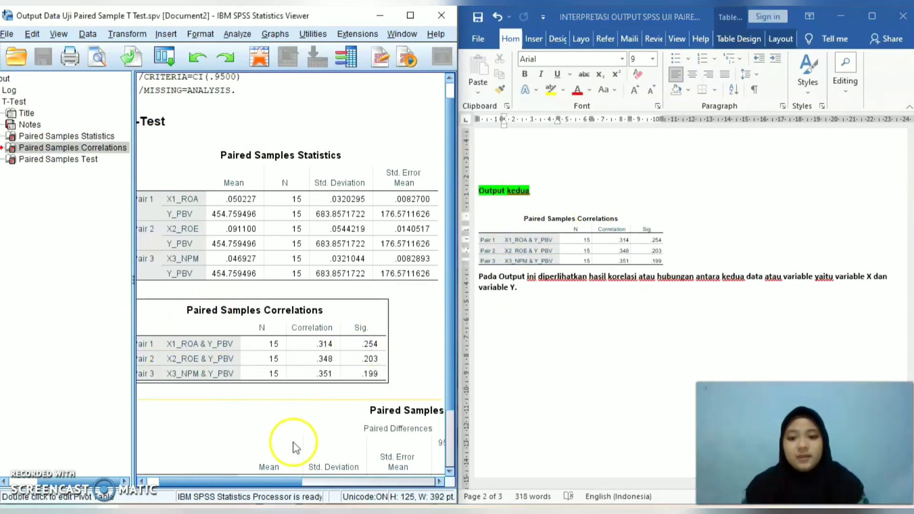
drag(278, 478, 251, 478)
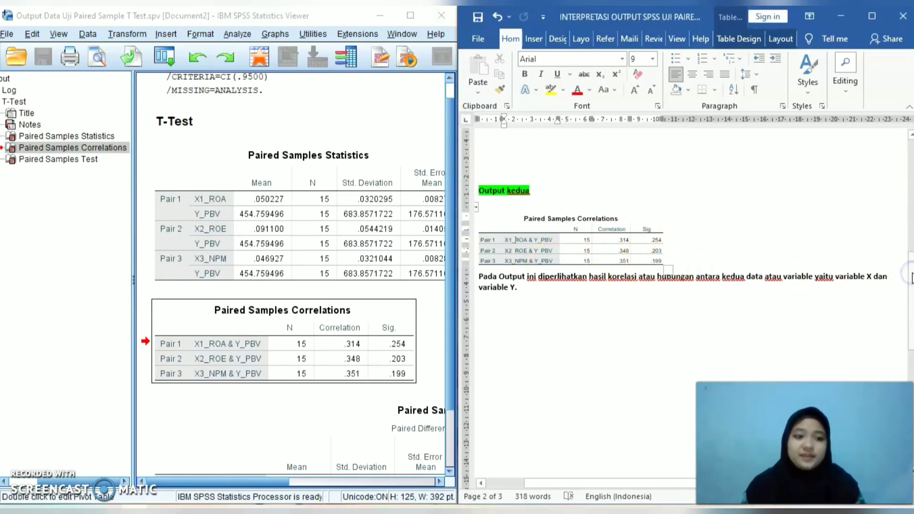
Examine the Paired Samples Test table across to Sig. (2-tailed) in SPSS and the "Output ketiga" section, along with its decision criteria and conclusion
drag(910, 275, 904, 378)
click(637, 226)
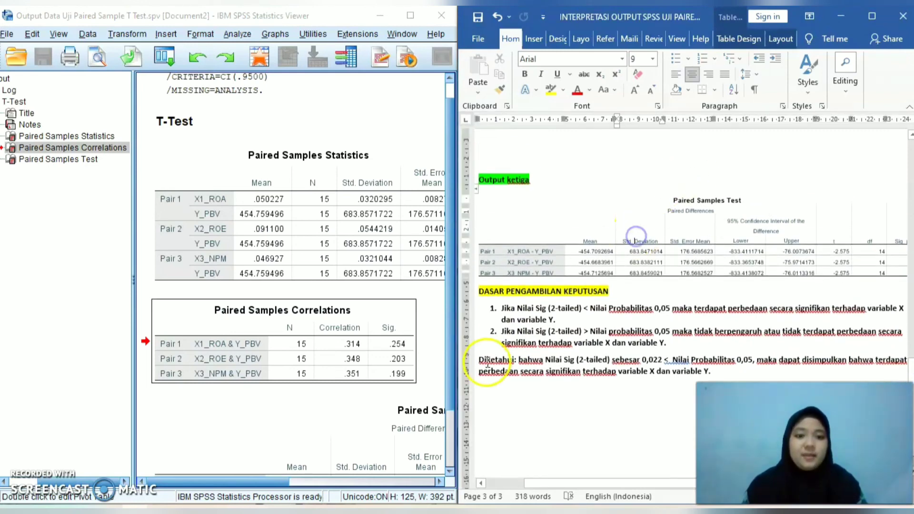
click(375, 447)
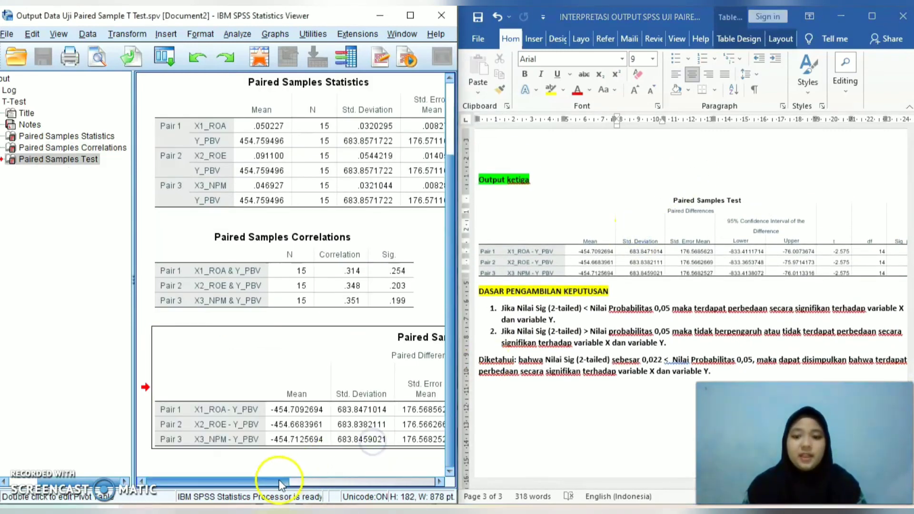
drag(275, 482, 351, 480)
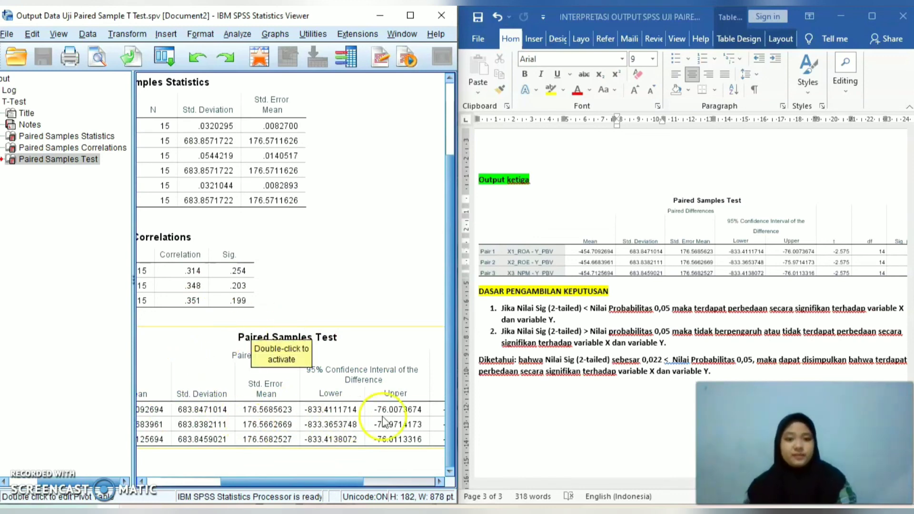
click(531, 482)
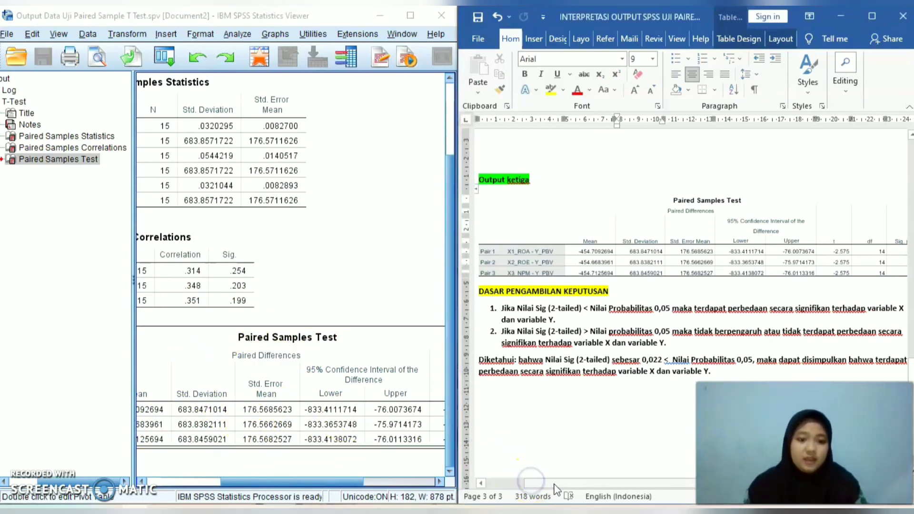
drag(555, 484, 541, 481)
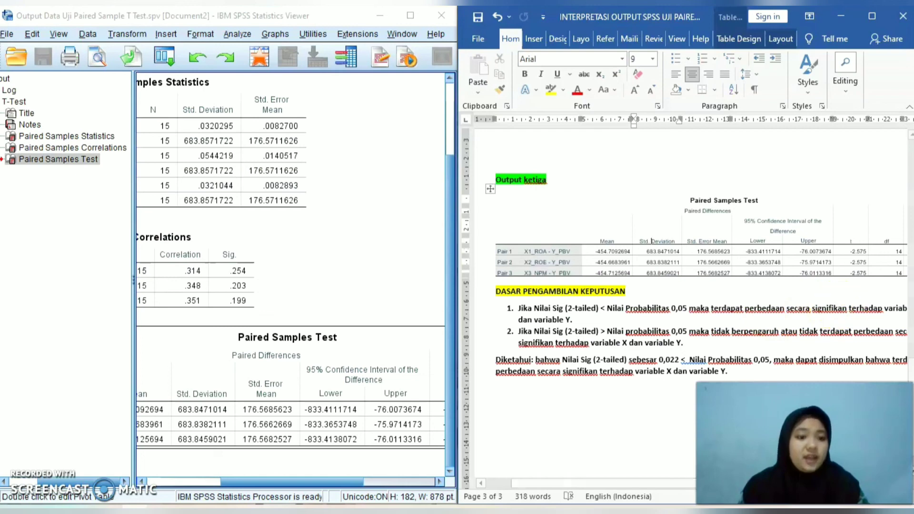
drag(660, 486, 669, 482)
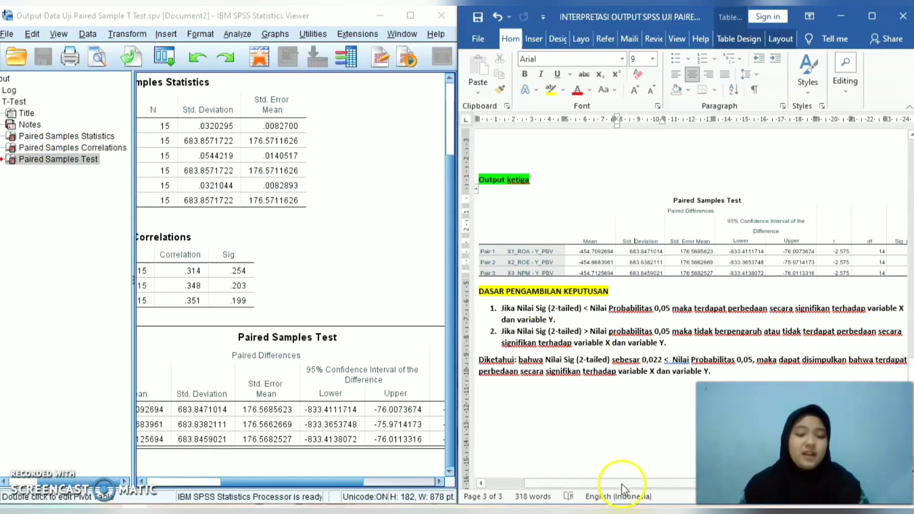
drag(621, 484, 672, 482)
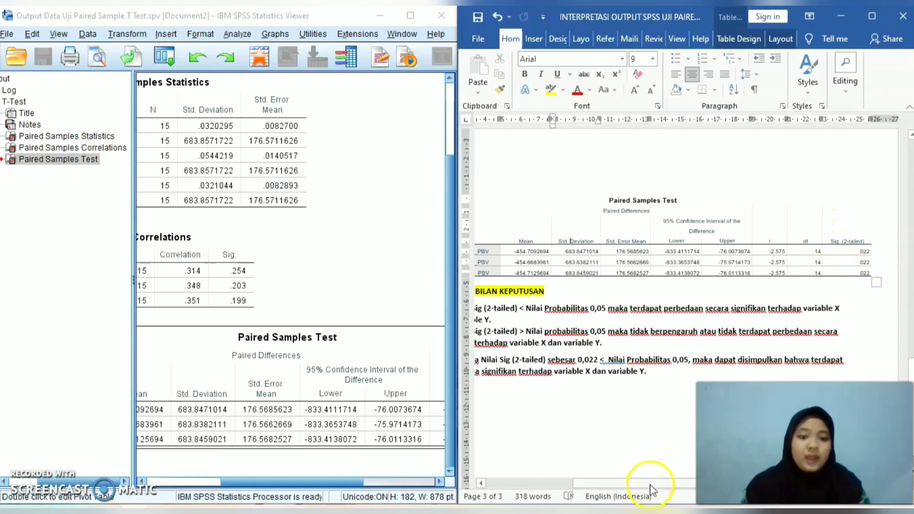
drag(650, 489, 620, 490)
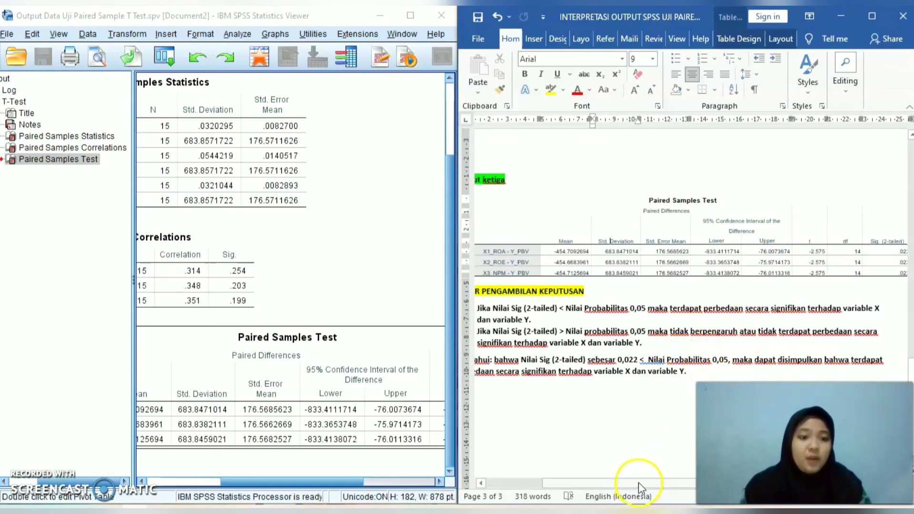
drag(638, 482, 610, 482)
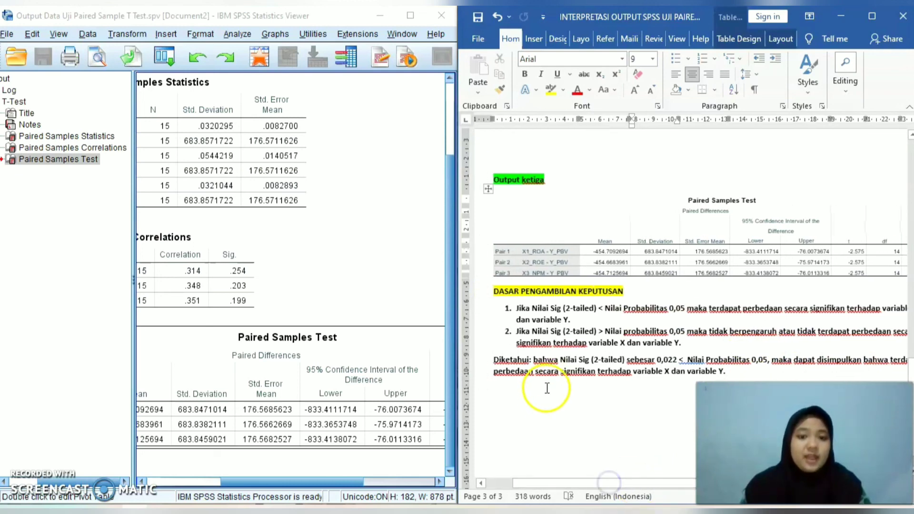